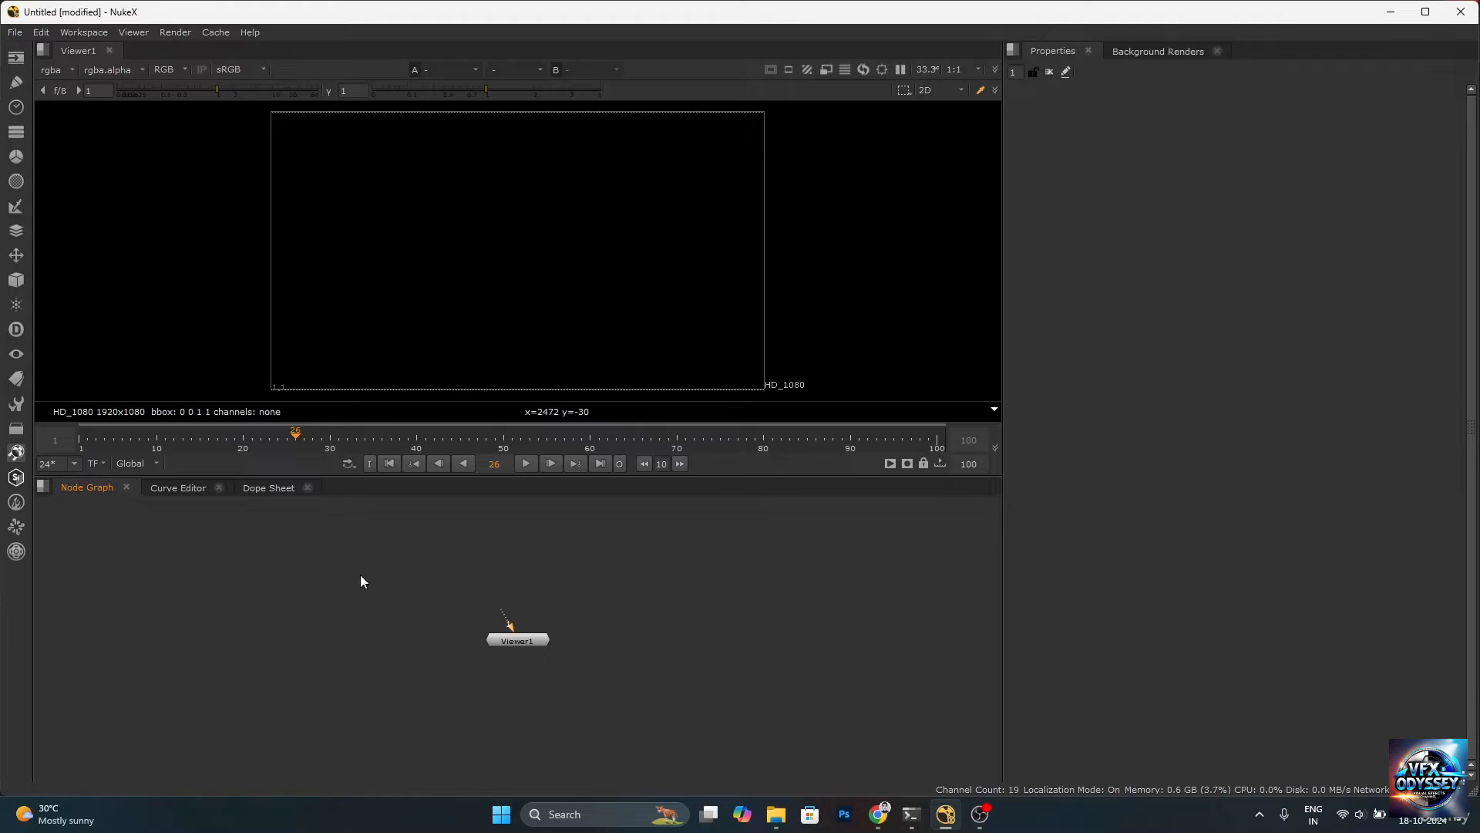
Add separate, unconnected Merge, Transform, Blur, Grade and Roto nodes side by side in the node graph
key(m)
click(481, 577)
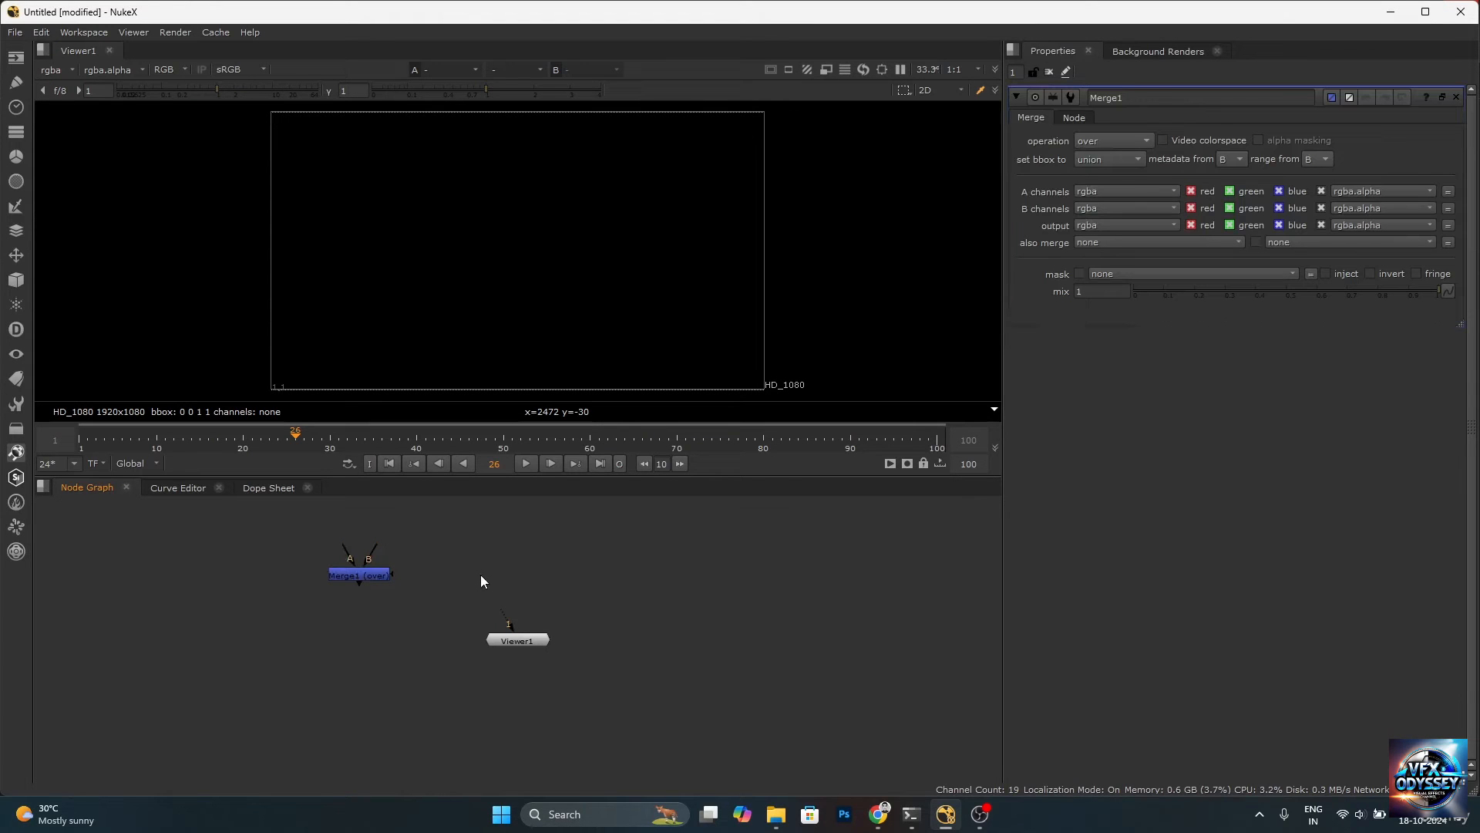
key(t)
click(519, 577)
key(b)
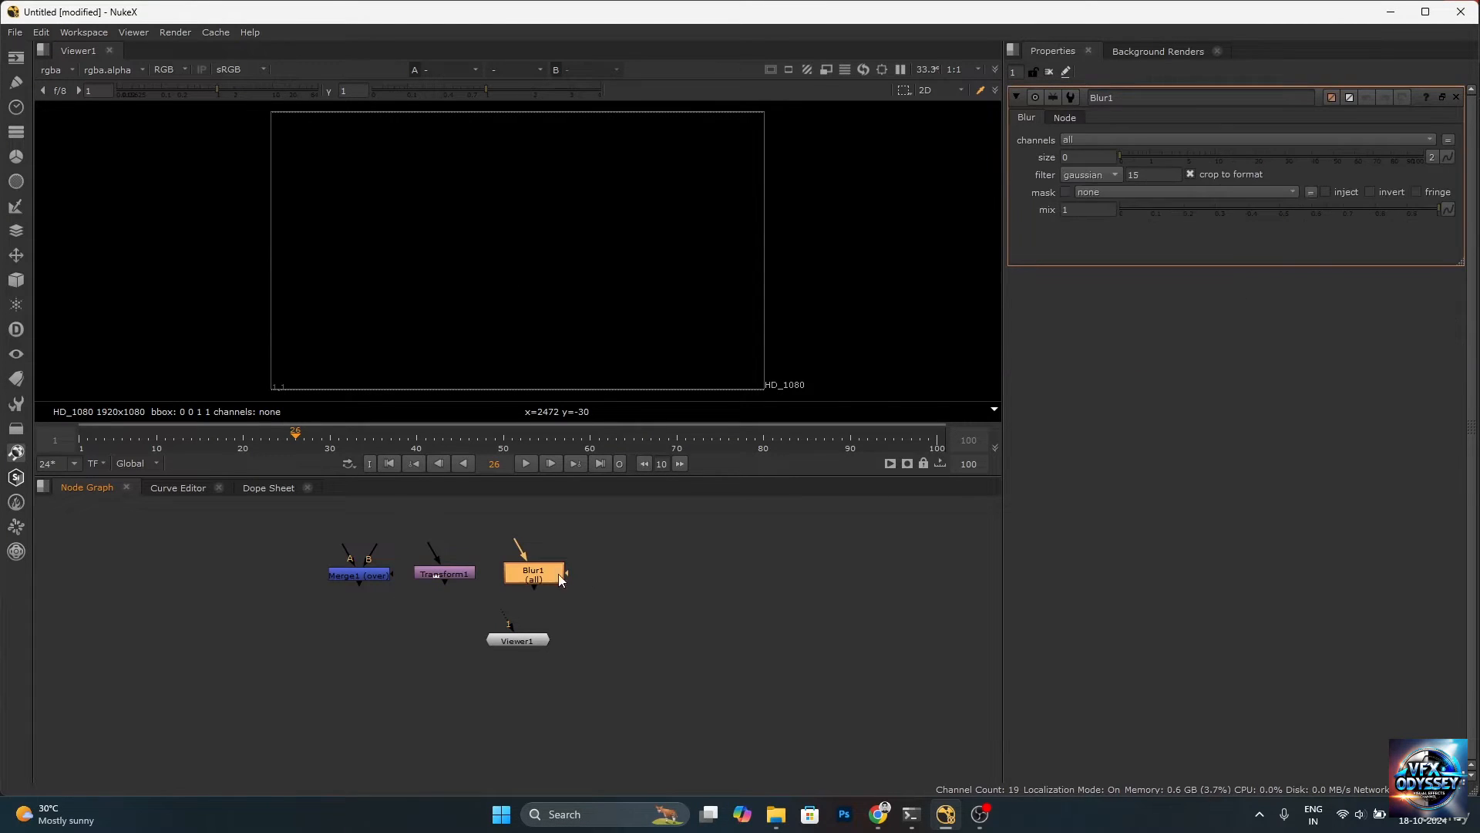
click(643, 577)
key(g)
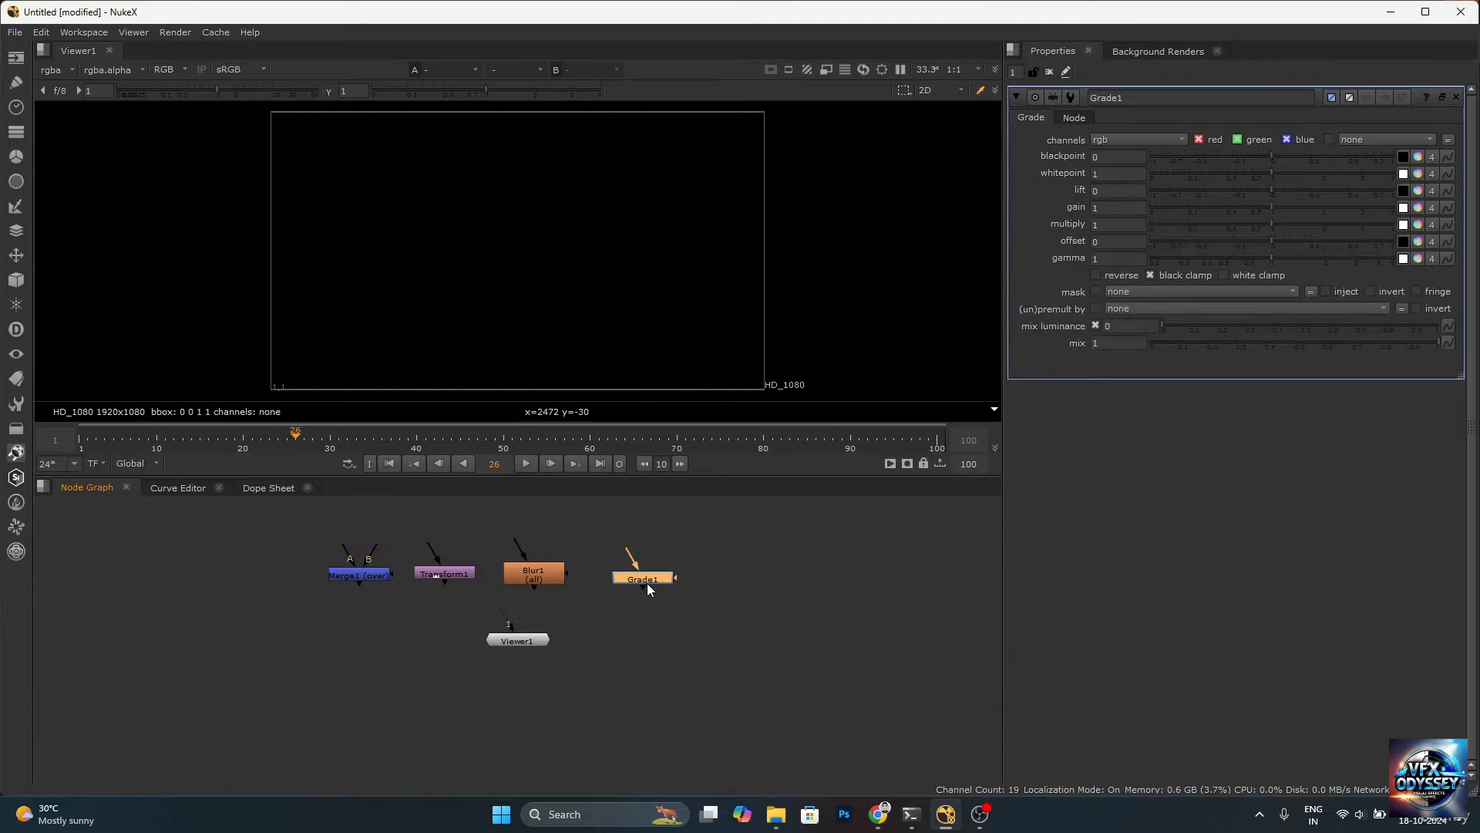
click(716, 585)
key(o)
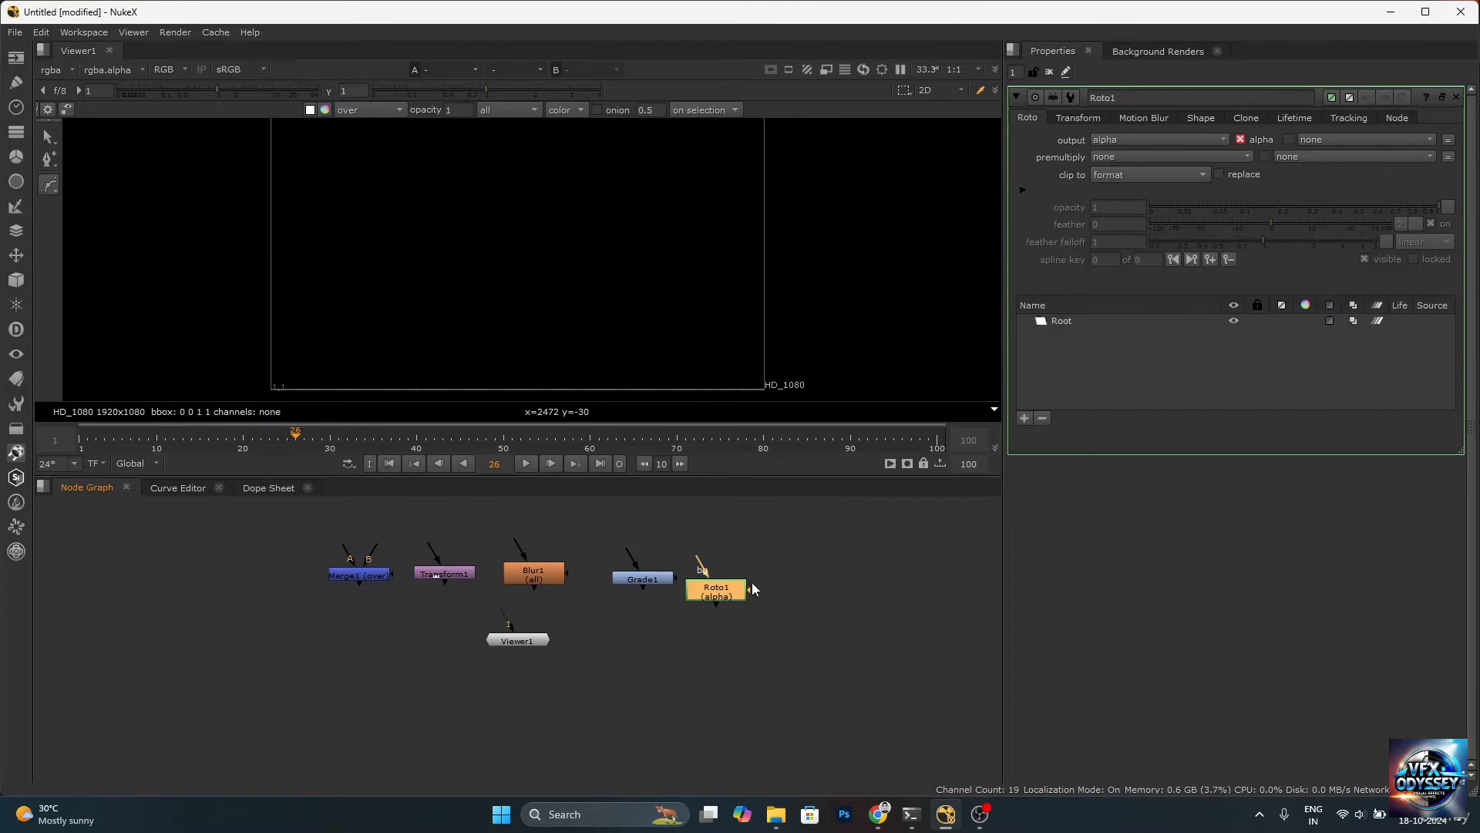
Add a Constant node beside the Roto node, finding it with the search term "const"
click(795, 601)
key(Tab)
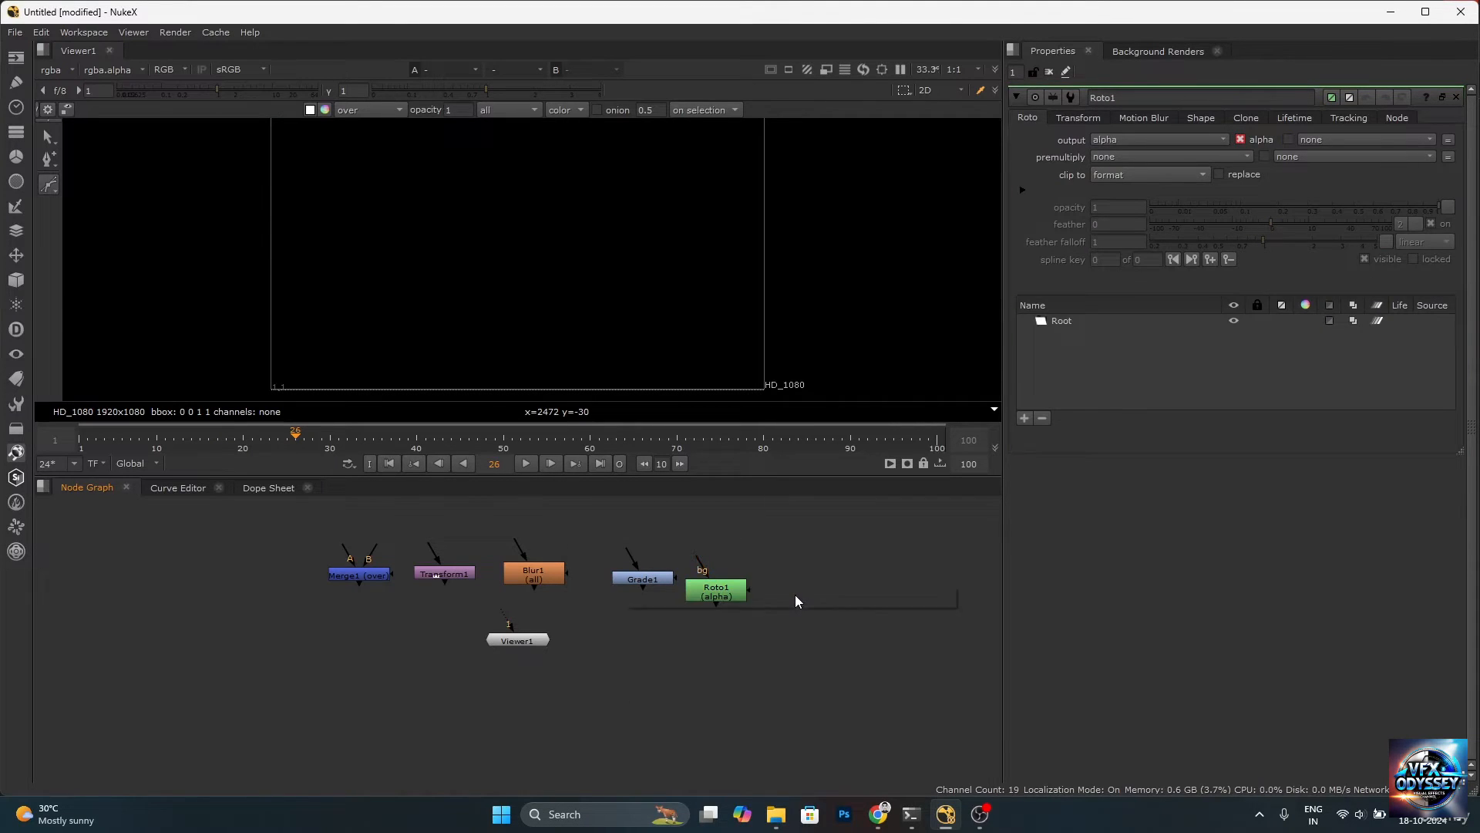
text(c)
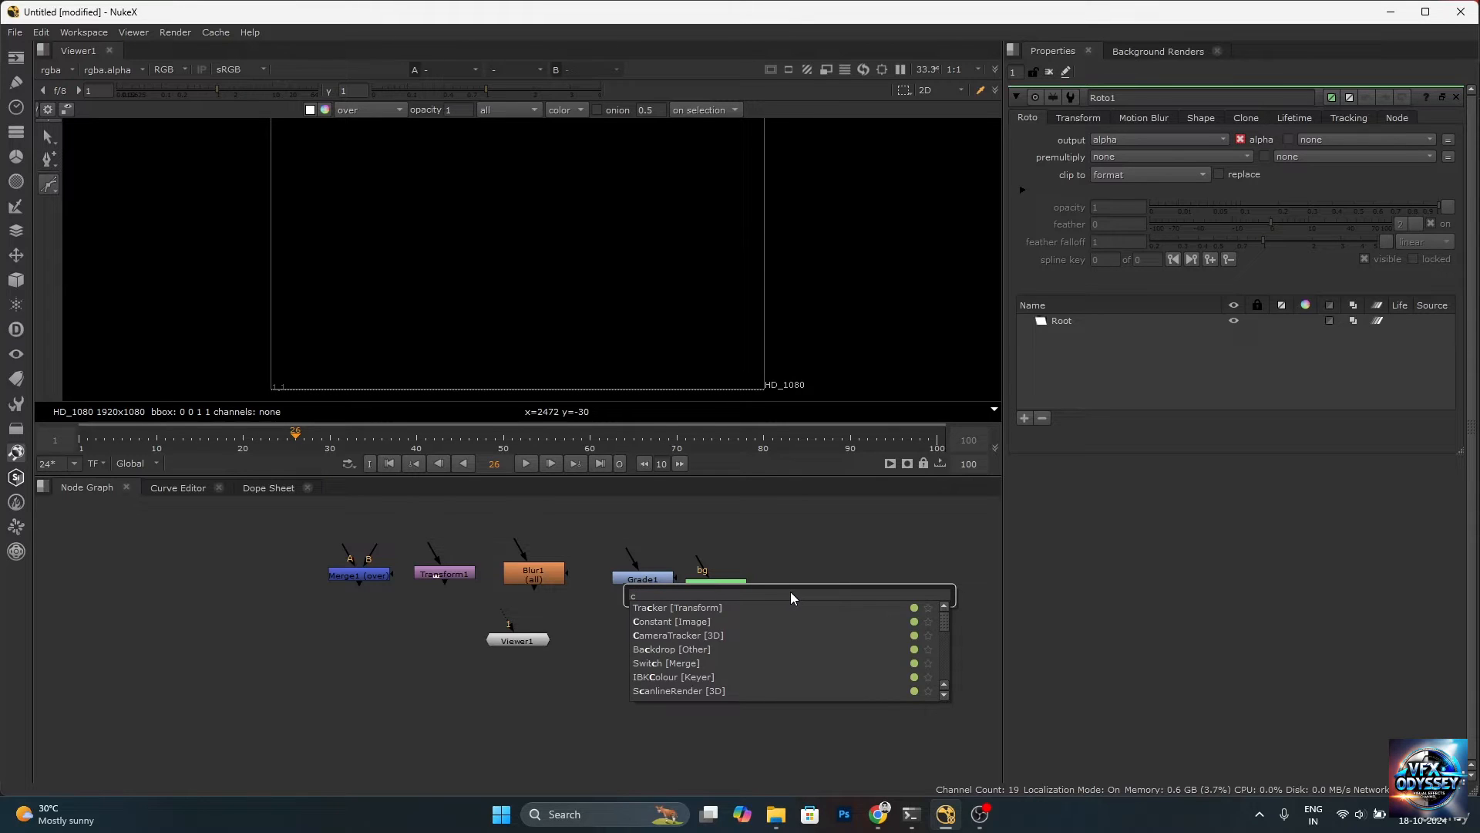
text(onst)
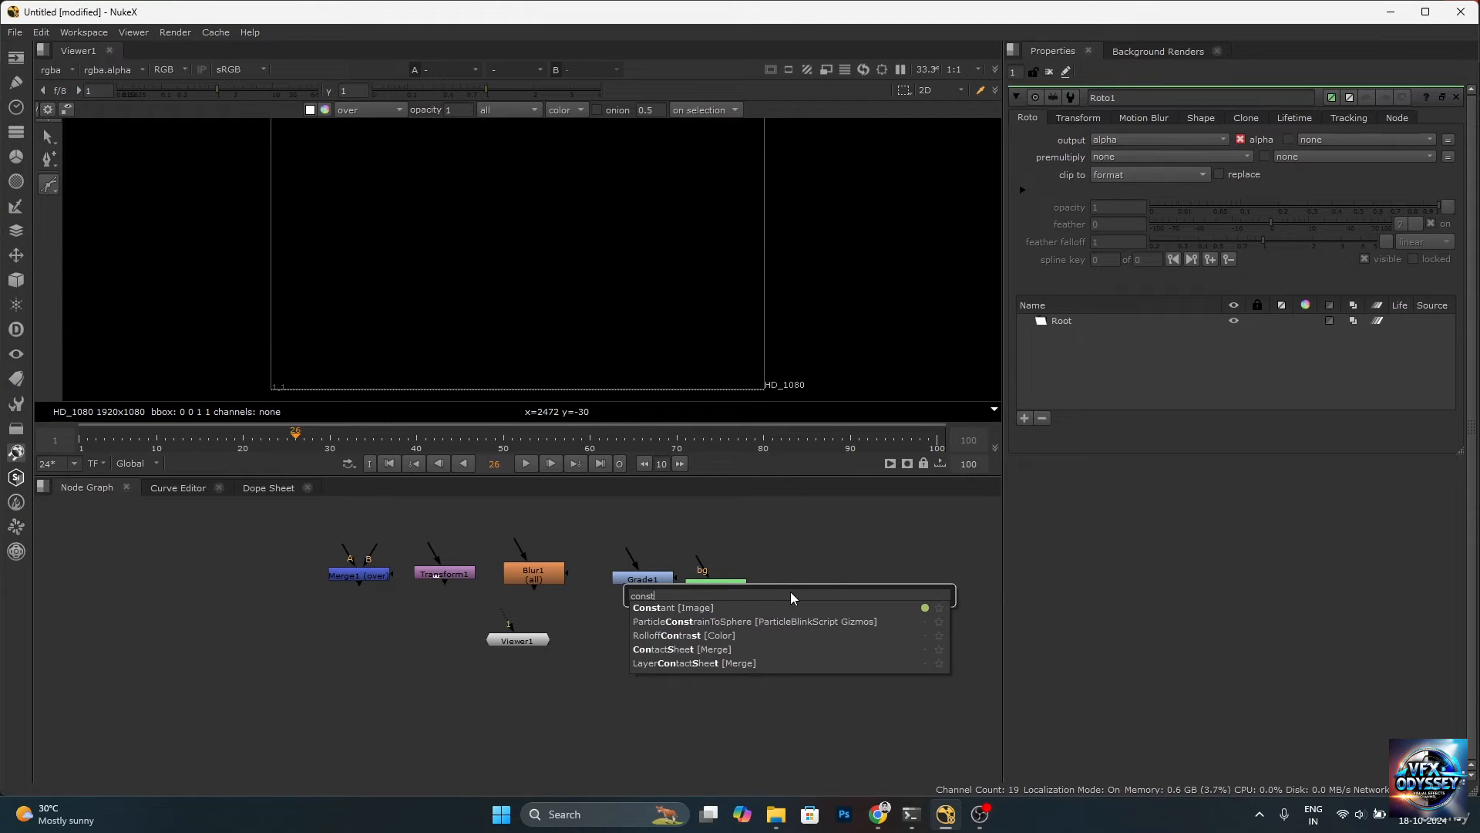
click(724, 608)
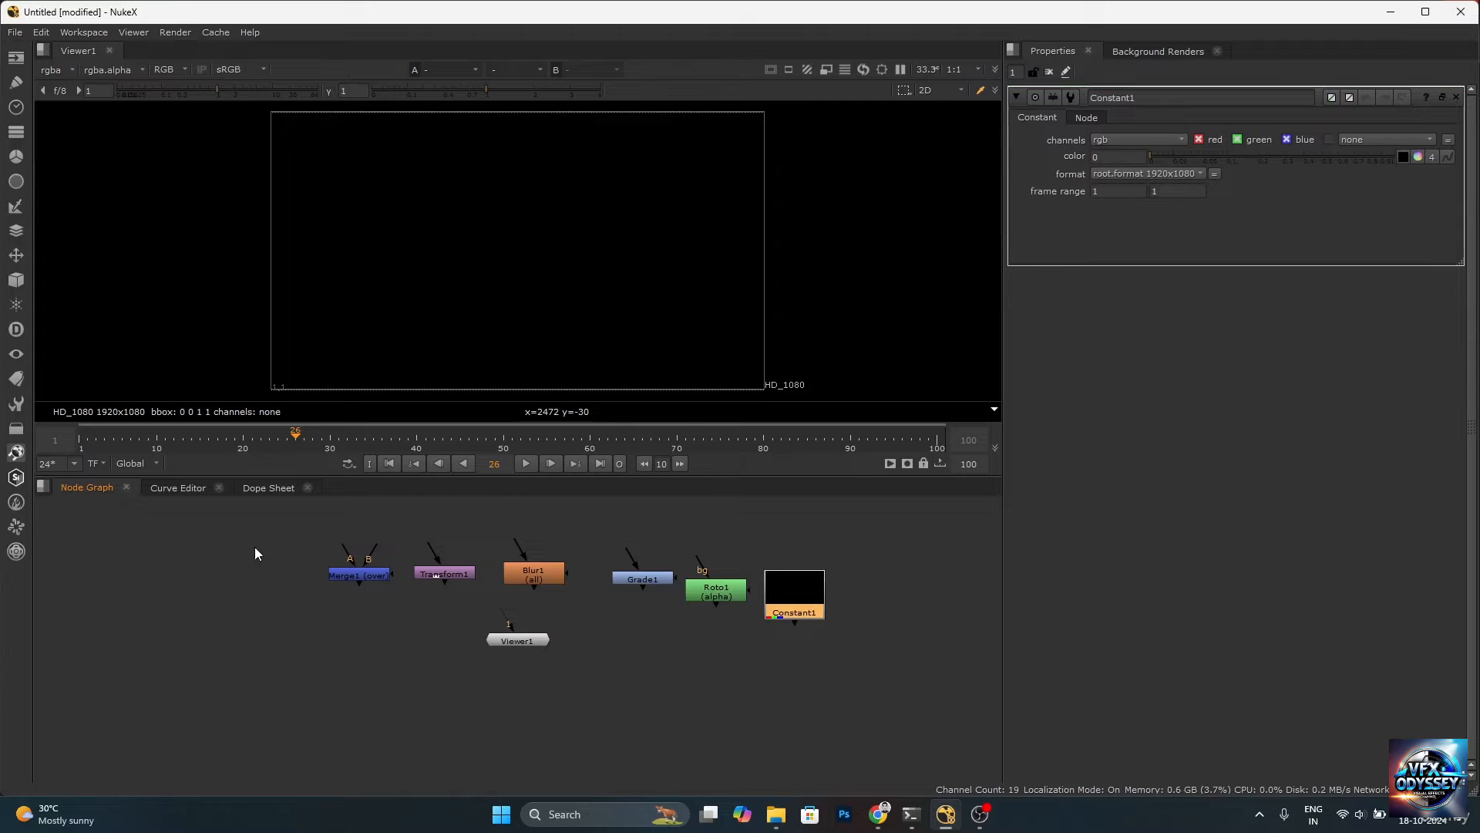
Align the six new nodes in an evenly spaced horizontal row and move the Viewer node further below them
drag(257, 541, 868, 629)
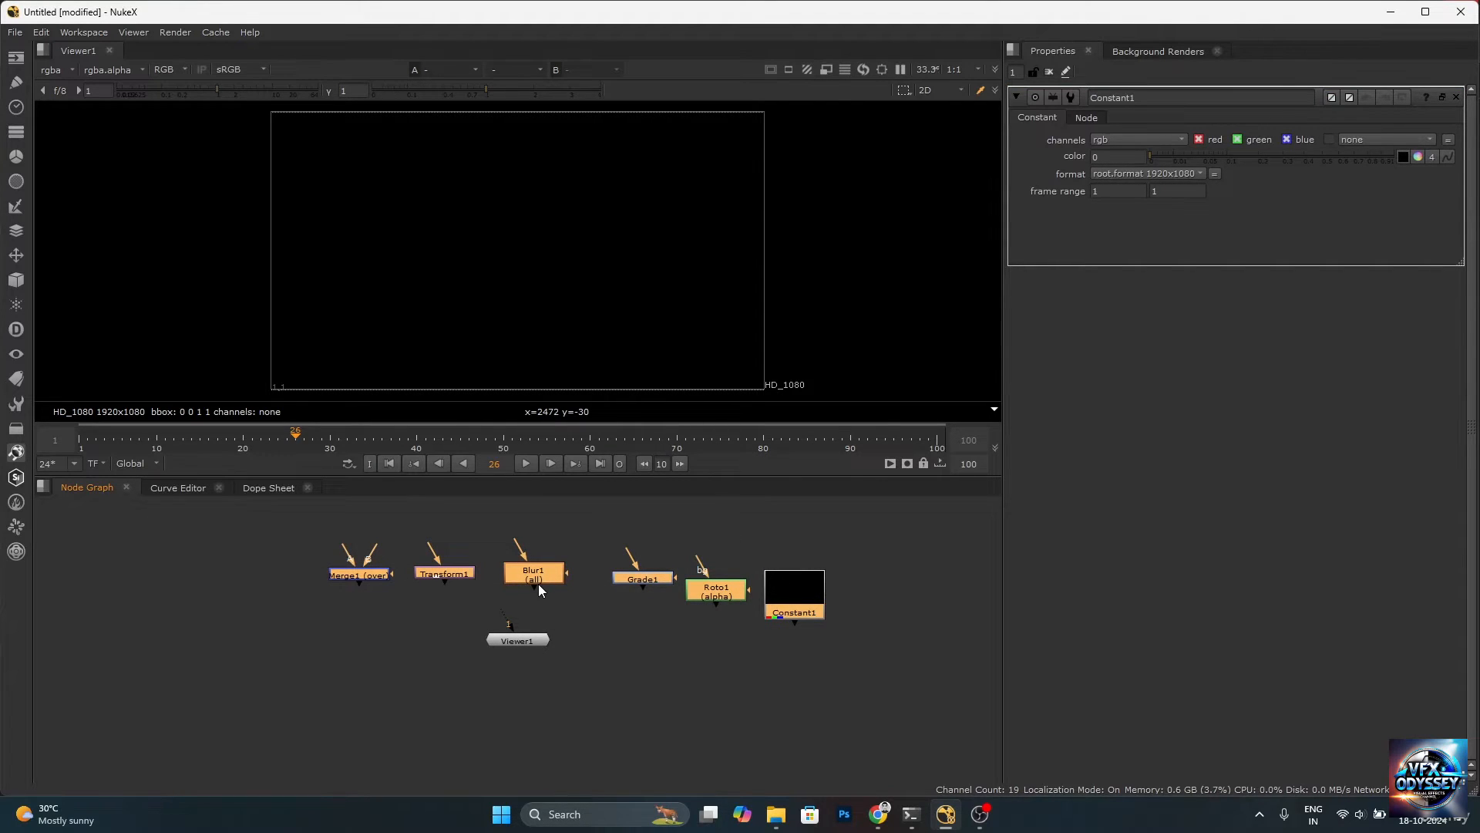
key(l)
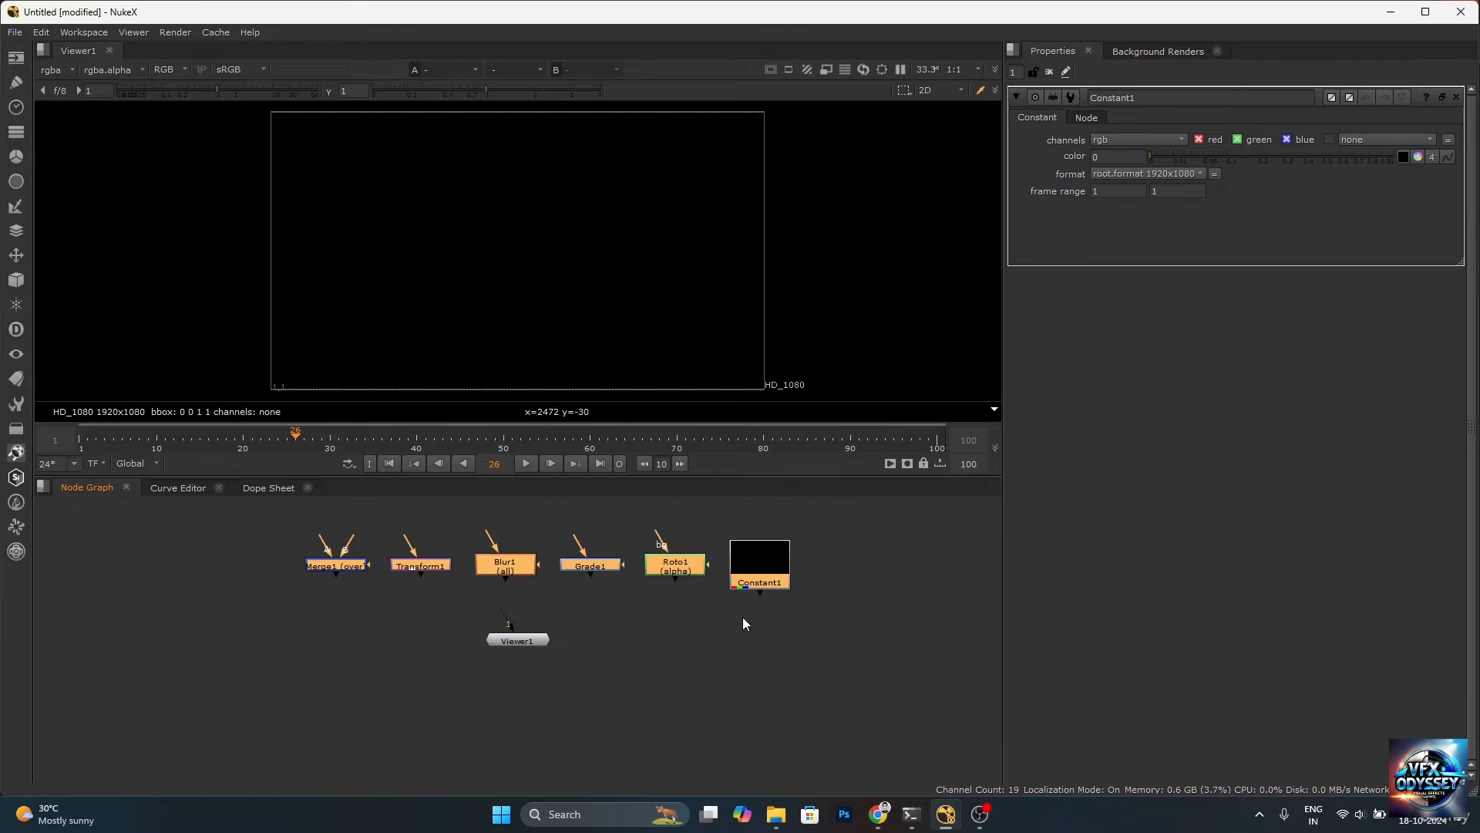
click(587, 643)
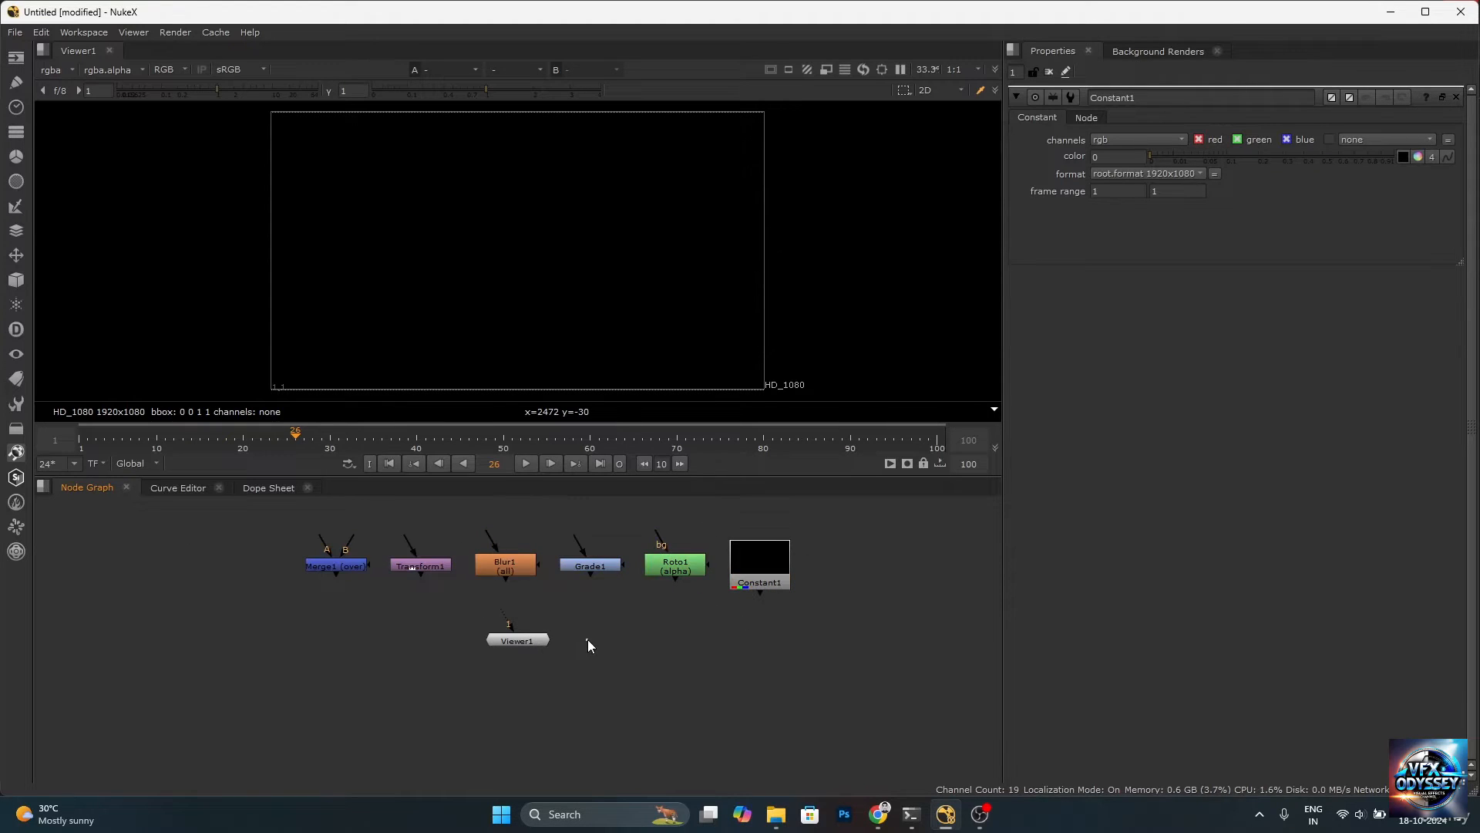
drag(559, 677, 547, 683)
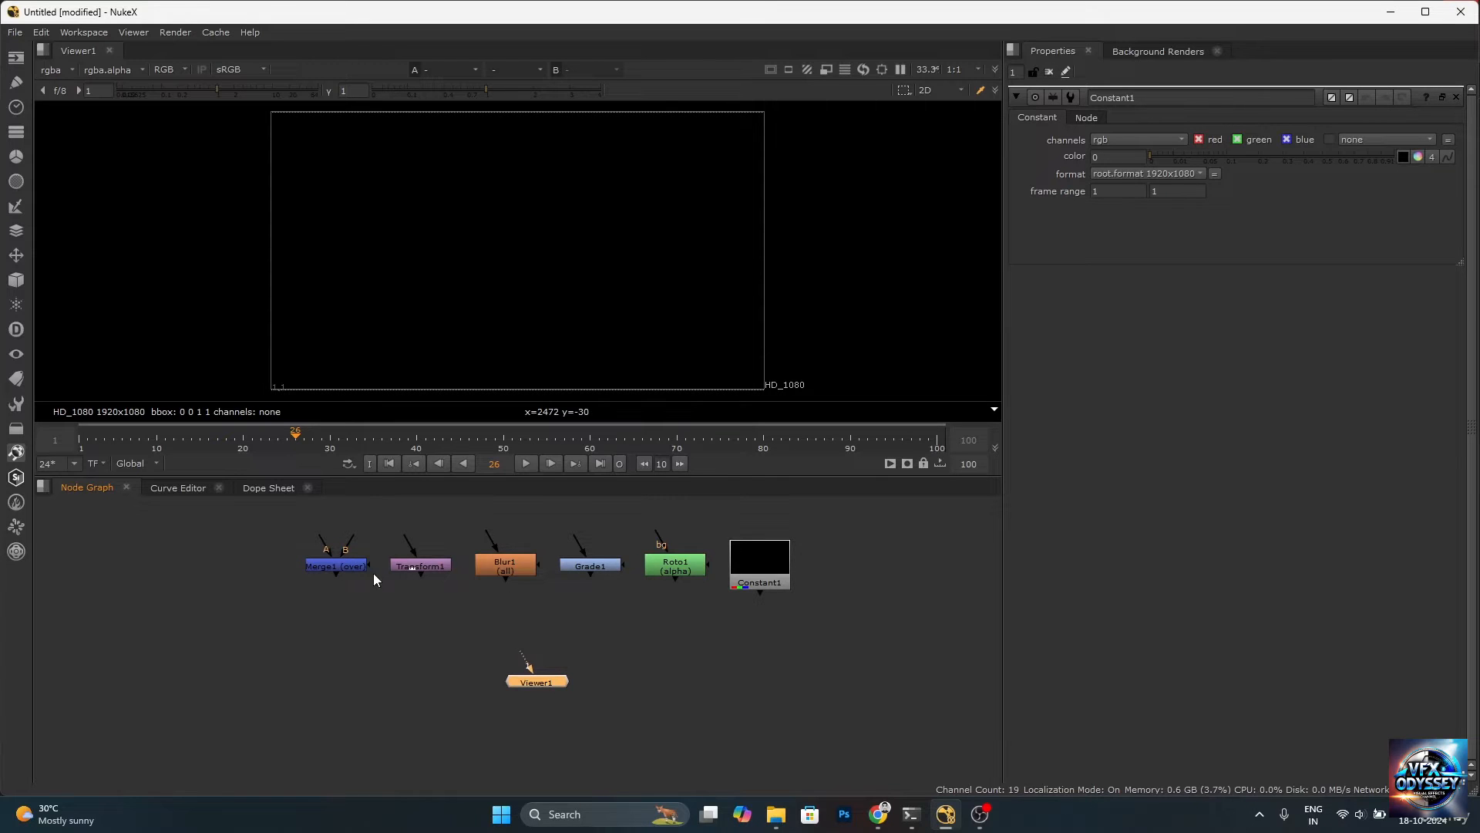
drag(227, 509, 864, 631)
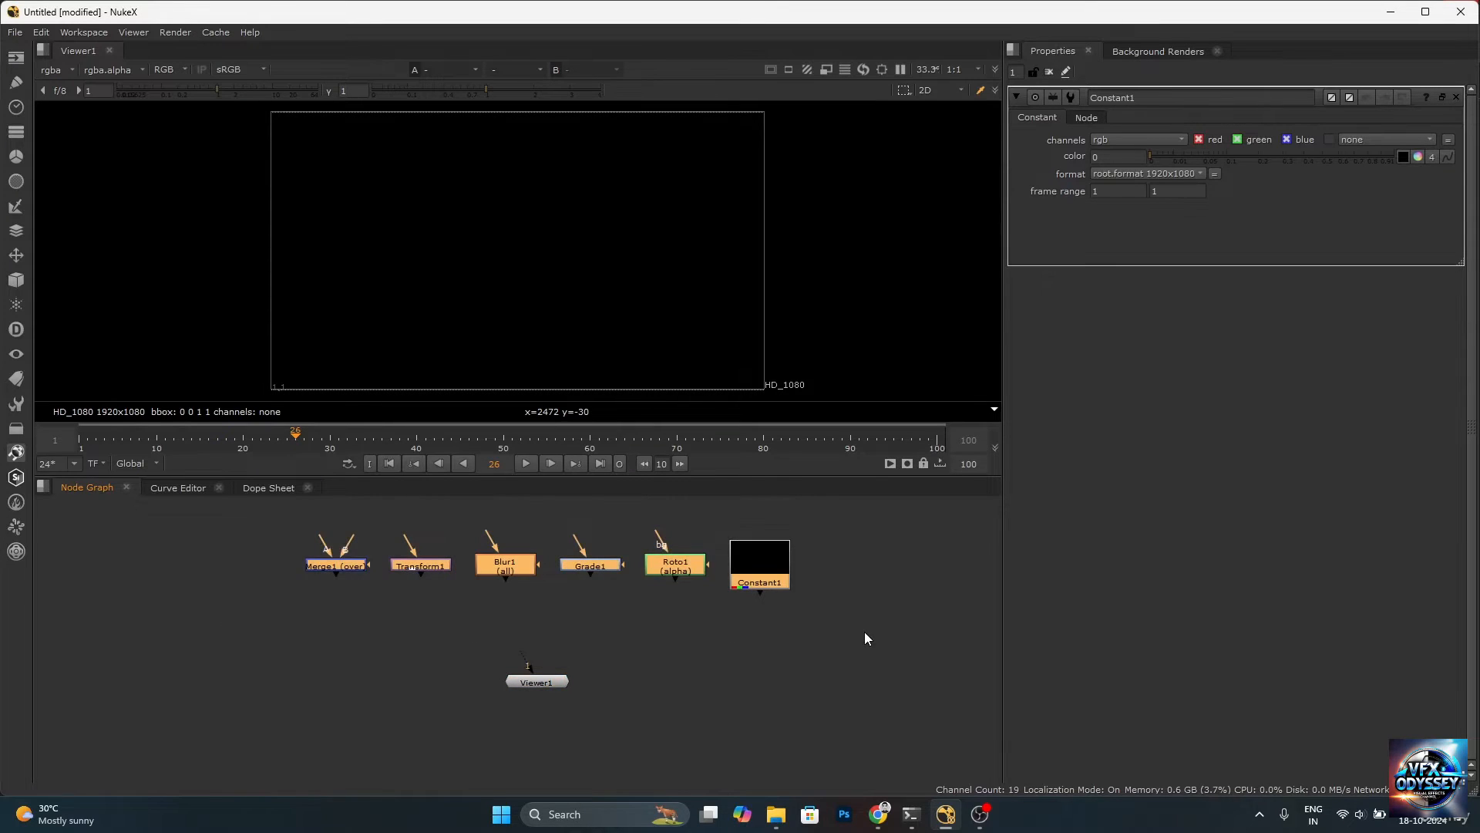
click(692, 678)
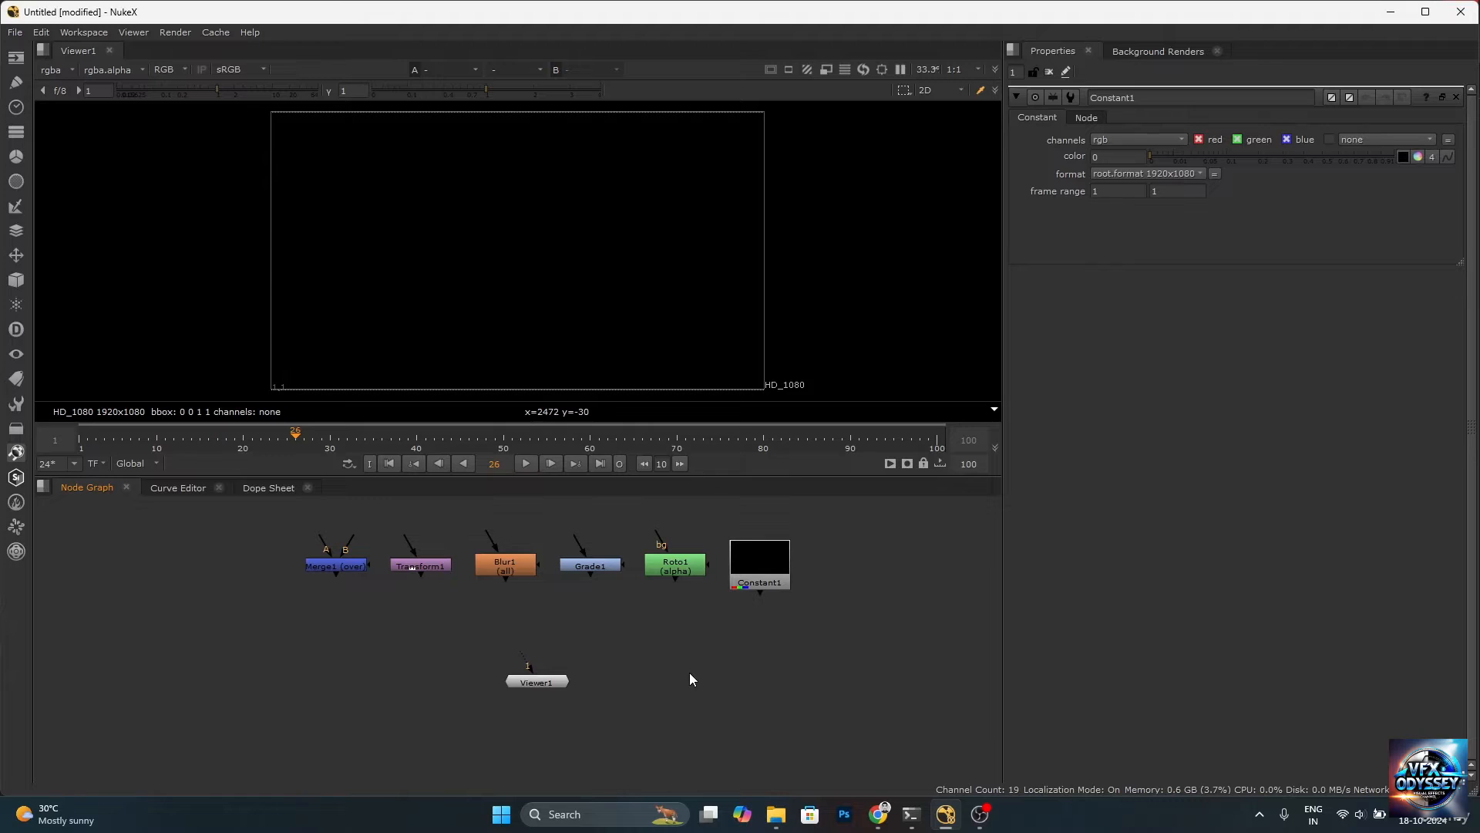
scroll(336, 562, up, 3)
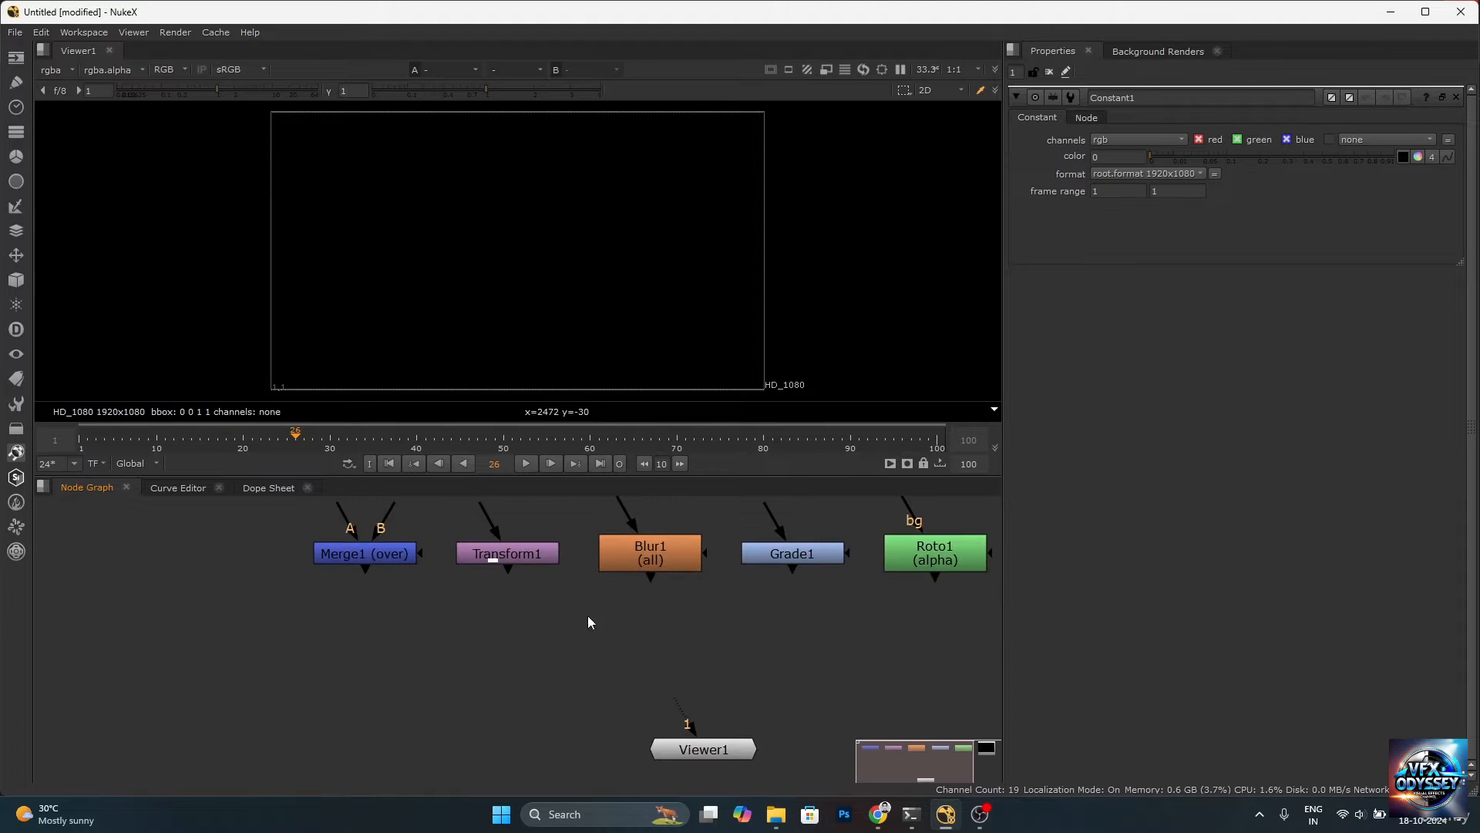
scroll(386, 551, down, 3)
scroll(350, 558, up, 4)
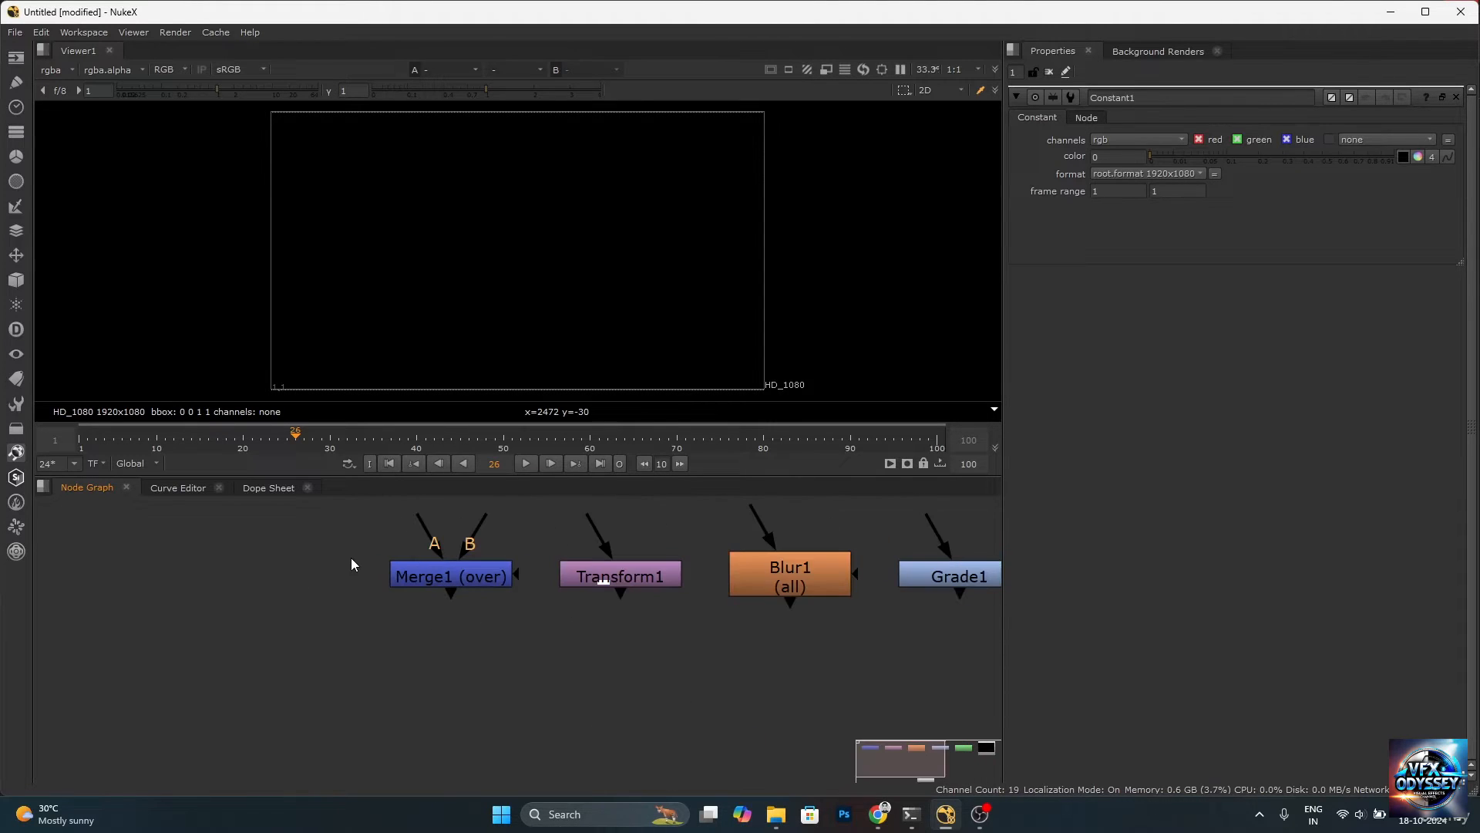
scroll(367, 535, down, 3)
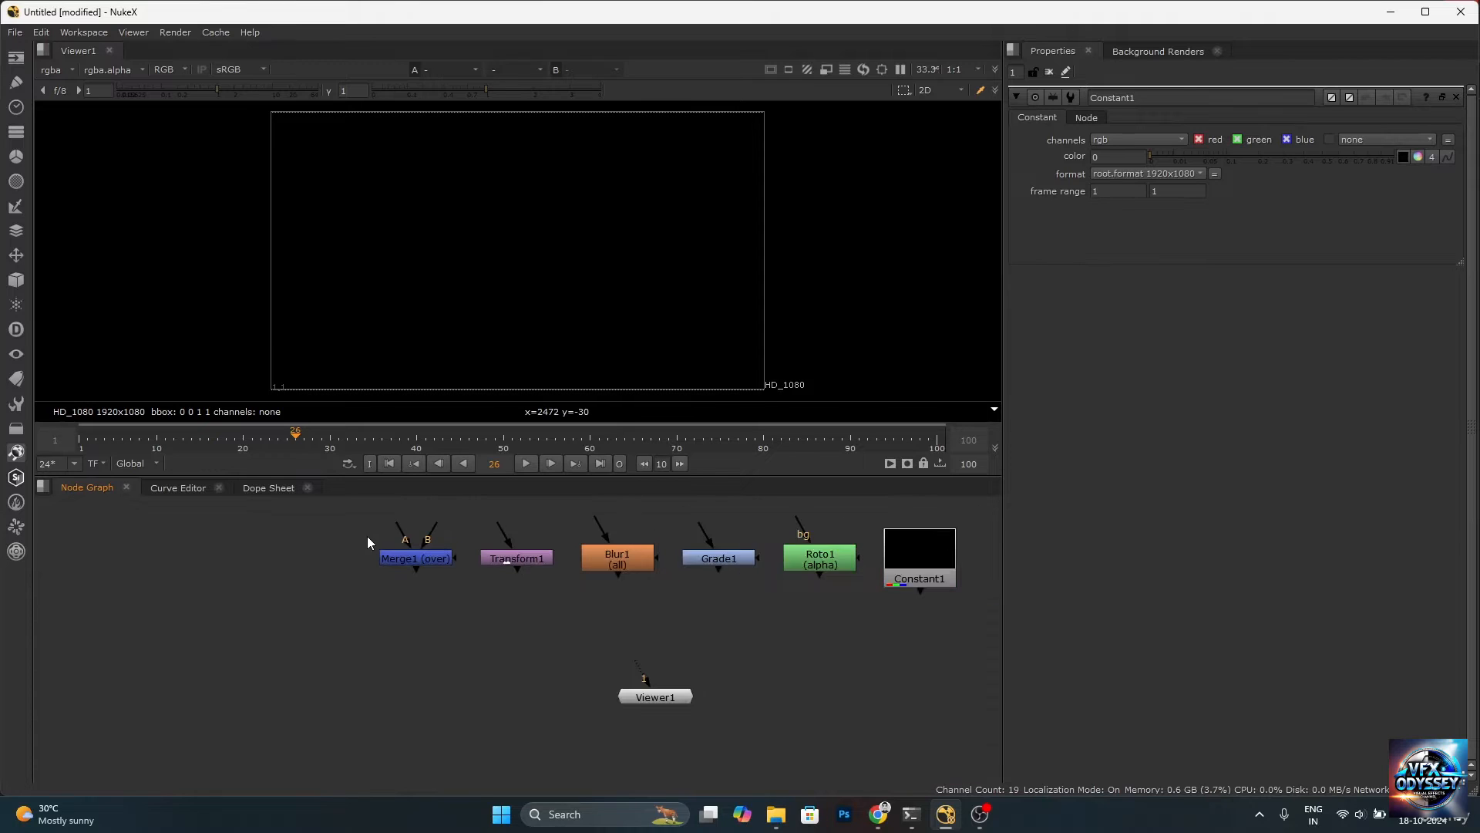
Examine the Merge node's A and B inputs and its list of operations, and open the Transform node's properties
scroll(365, 510, up, 3)
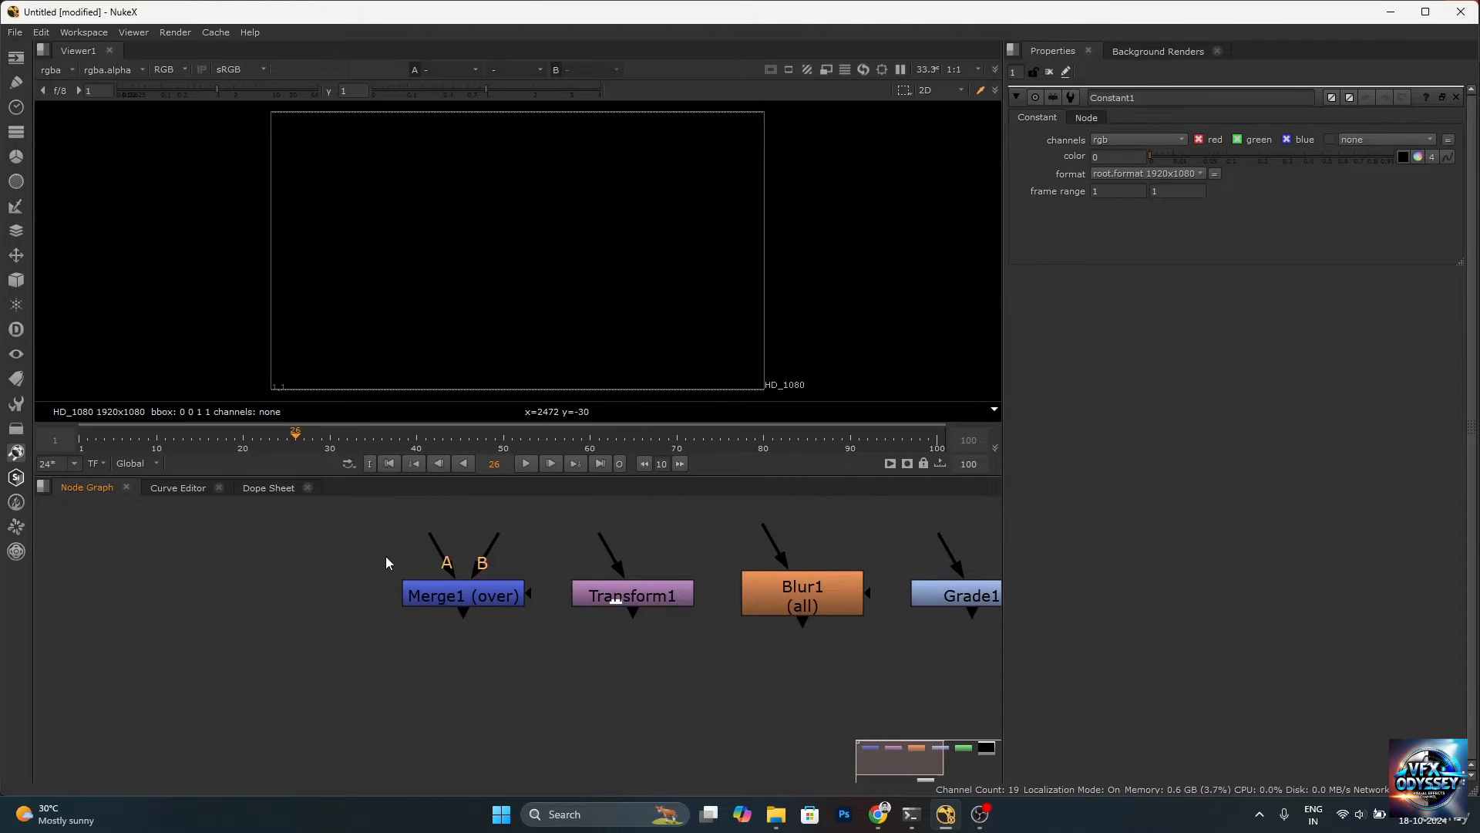
middle_drag(385, 557, 435, 592)
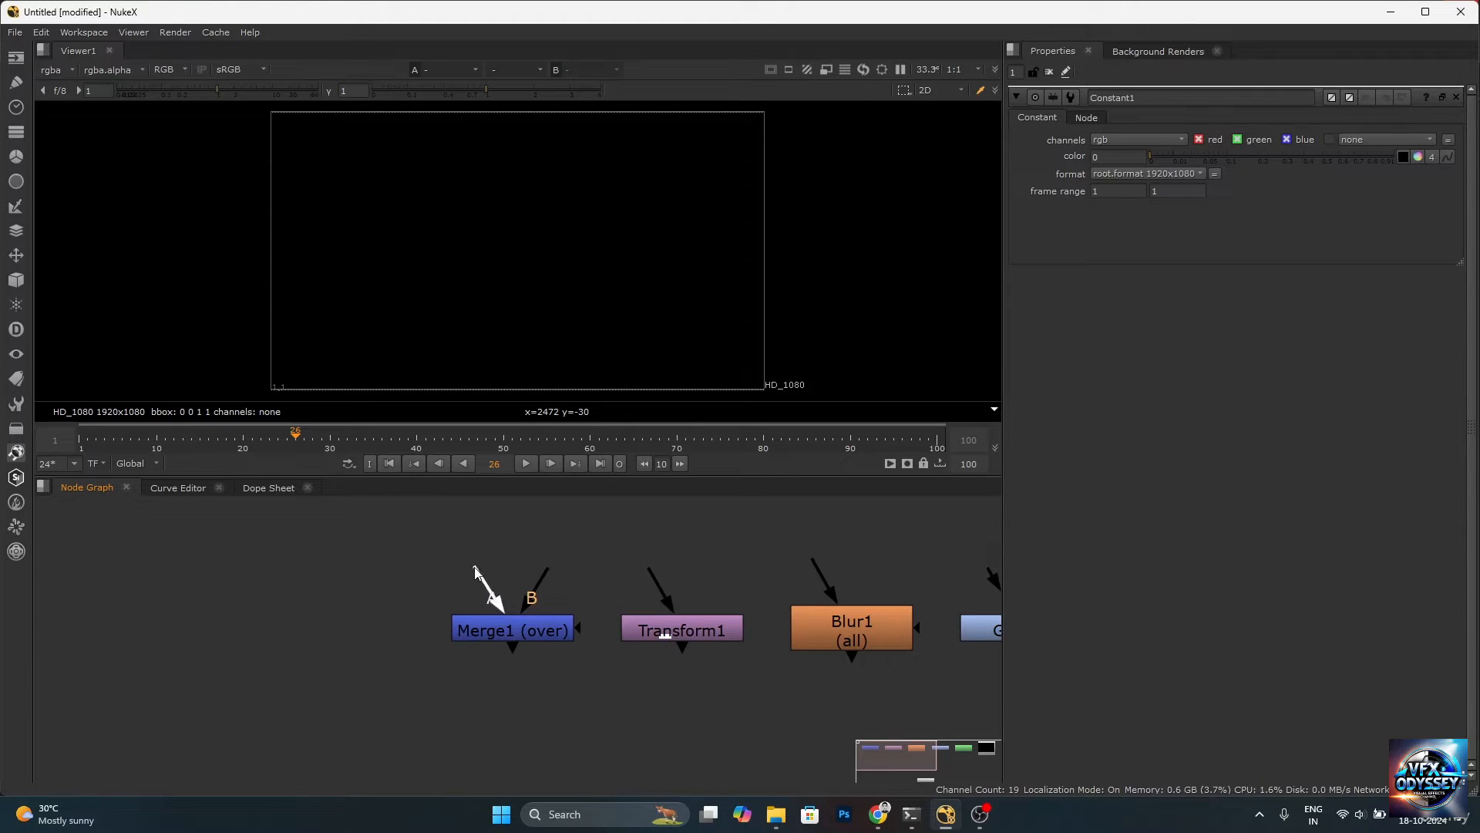
drag(489, 580, 554, 567)
double_click(521, 627)
click(1108, 137)
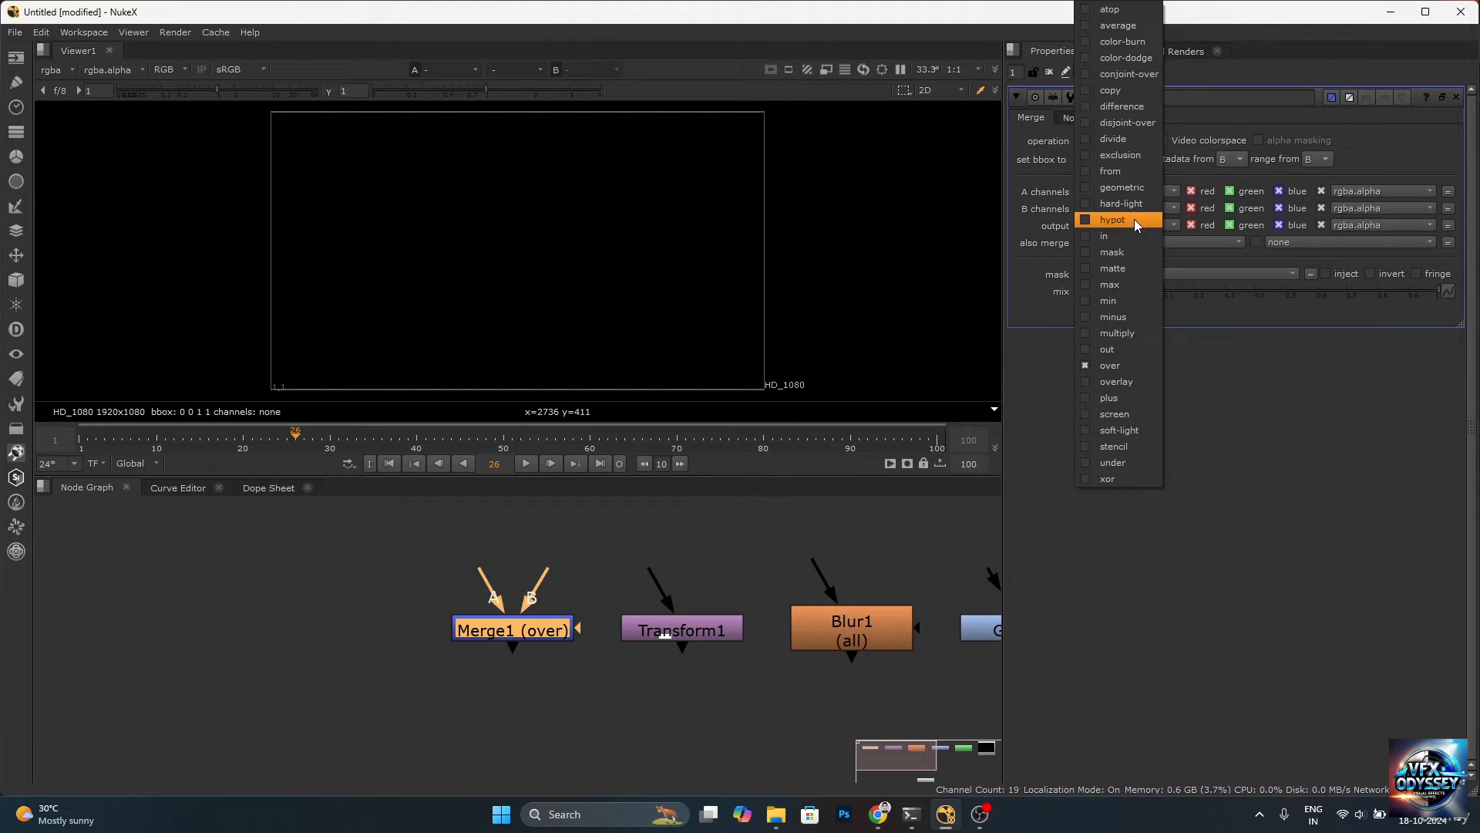
click(659, 549)
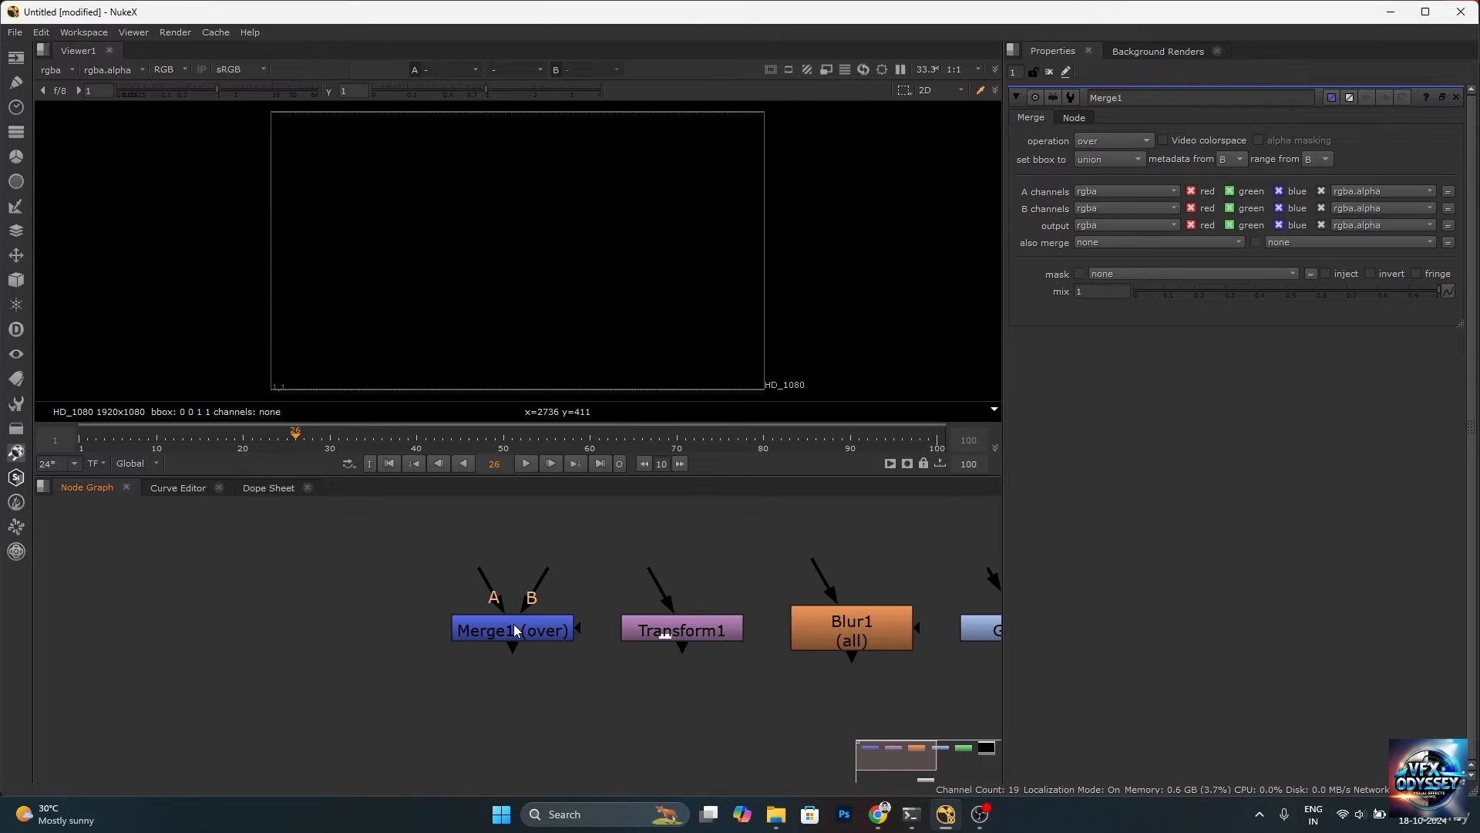
double_click(701, 631)
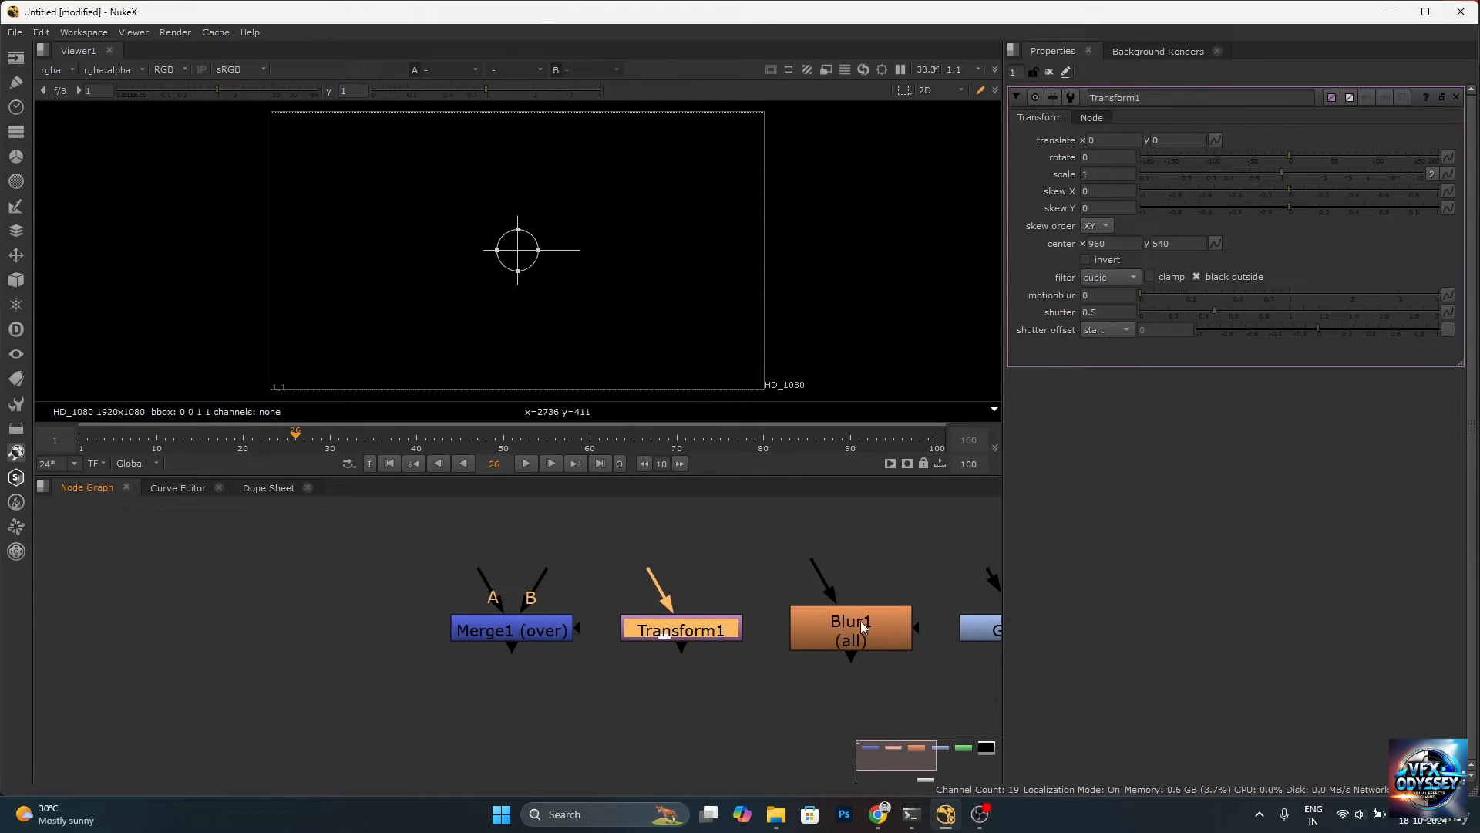
Connect a Read node with the export.###.jpg sequence to the Blur node's input and display the Blur node in the viewer
middle_drag(867, 624, 709, 623)
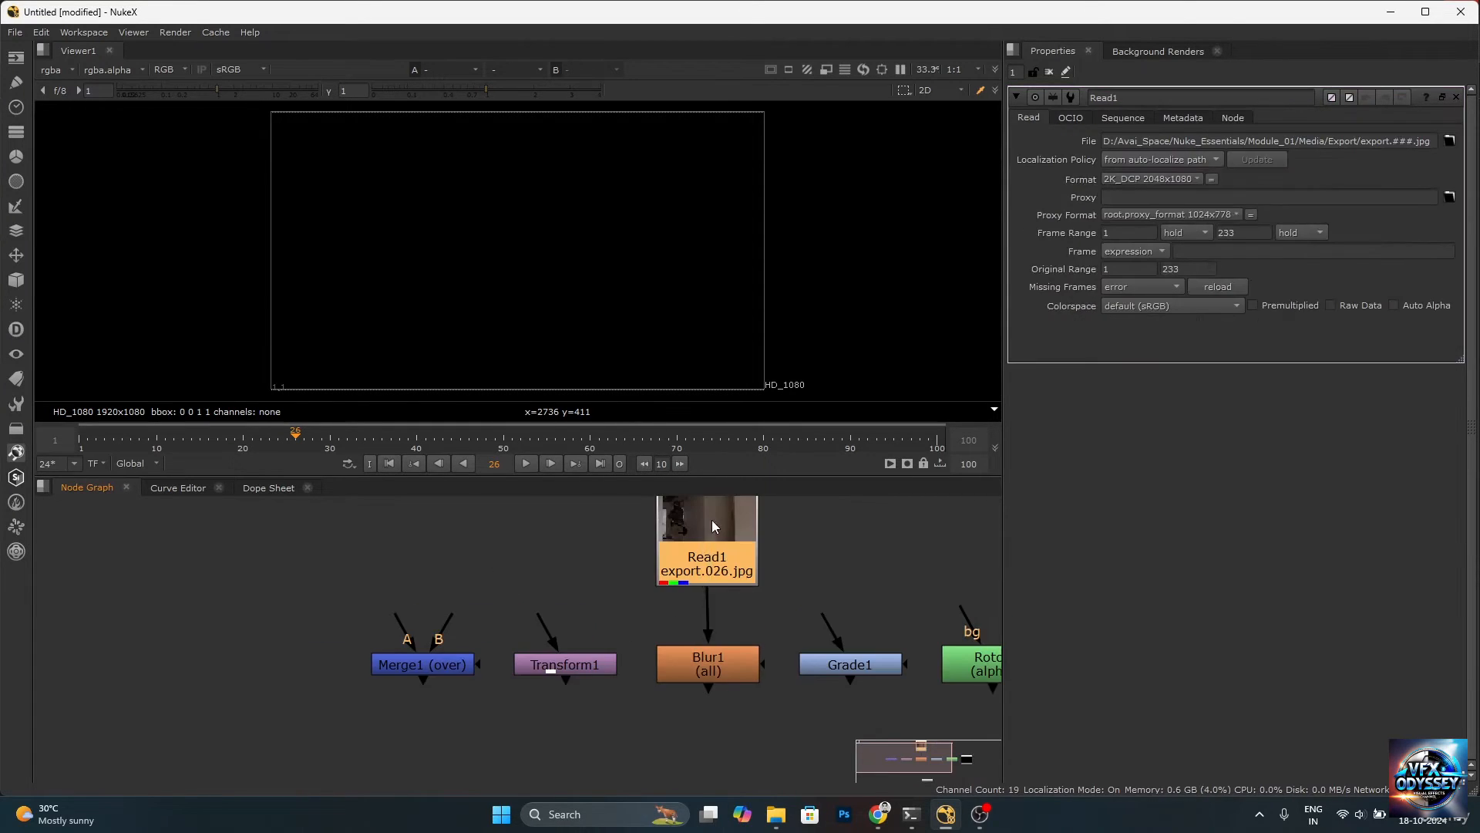
scroll(709, 561, down, 3)
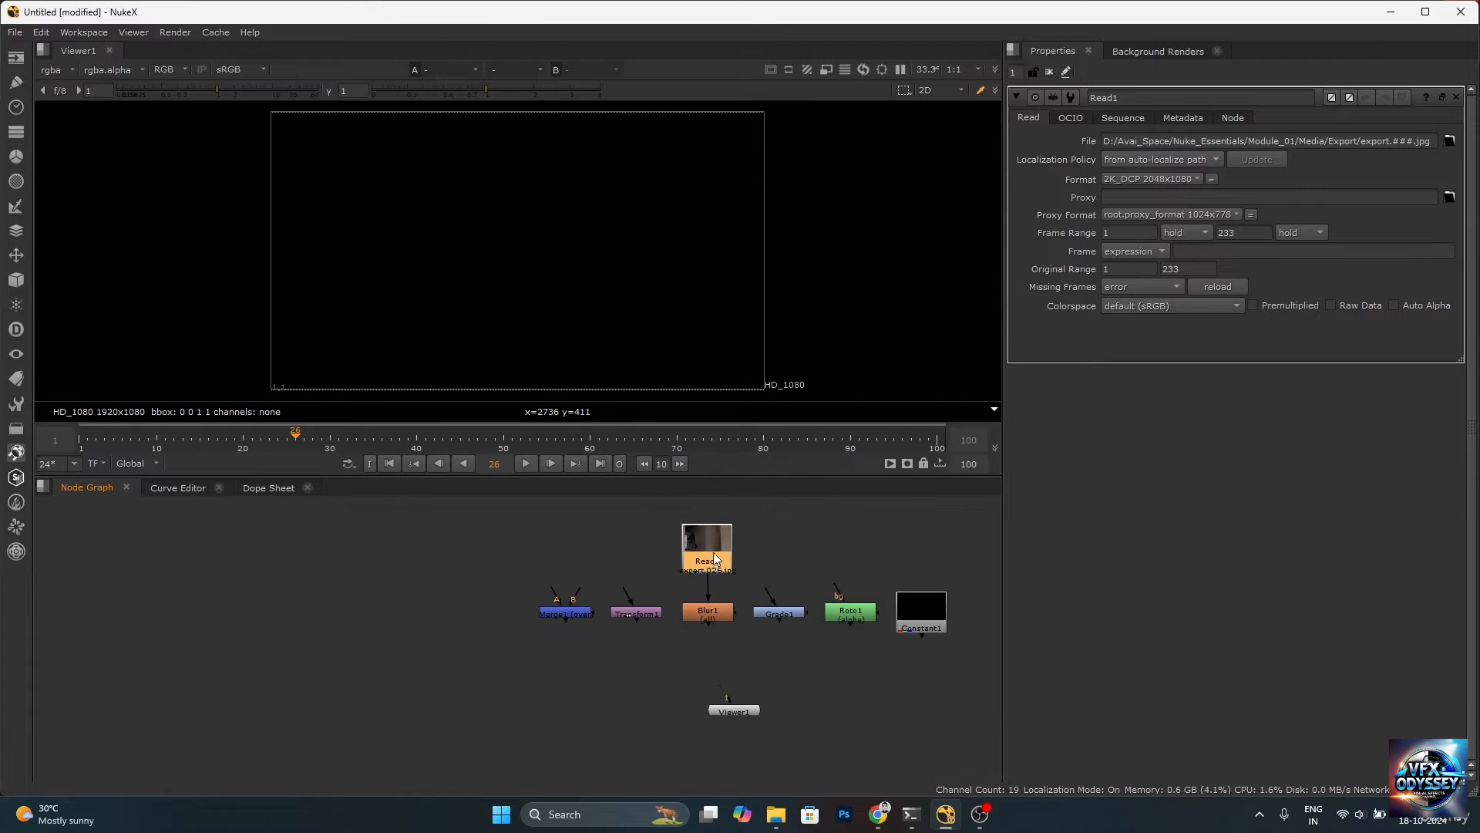
click(718, 613)
key(1)
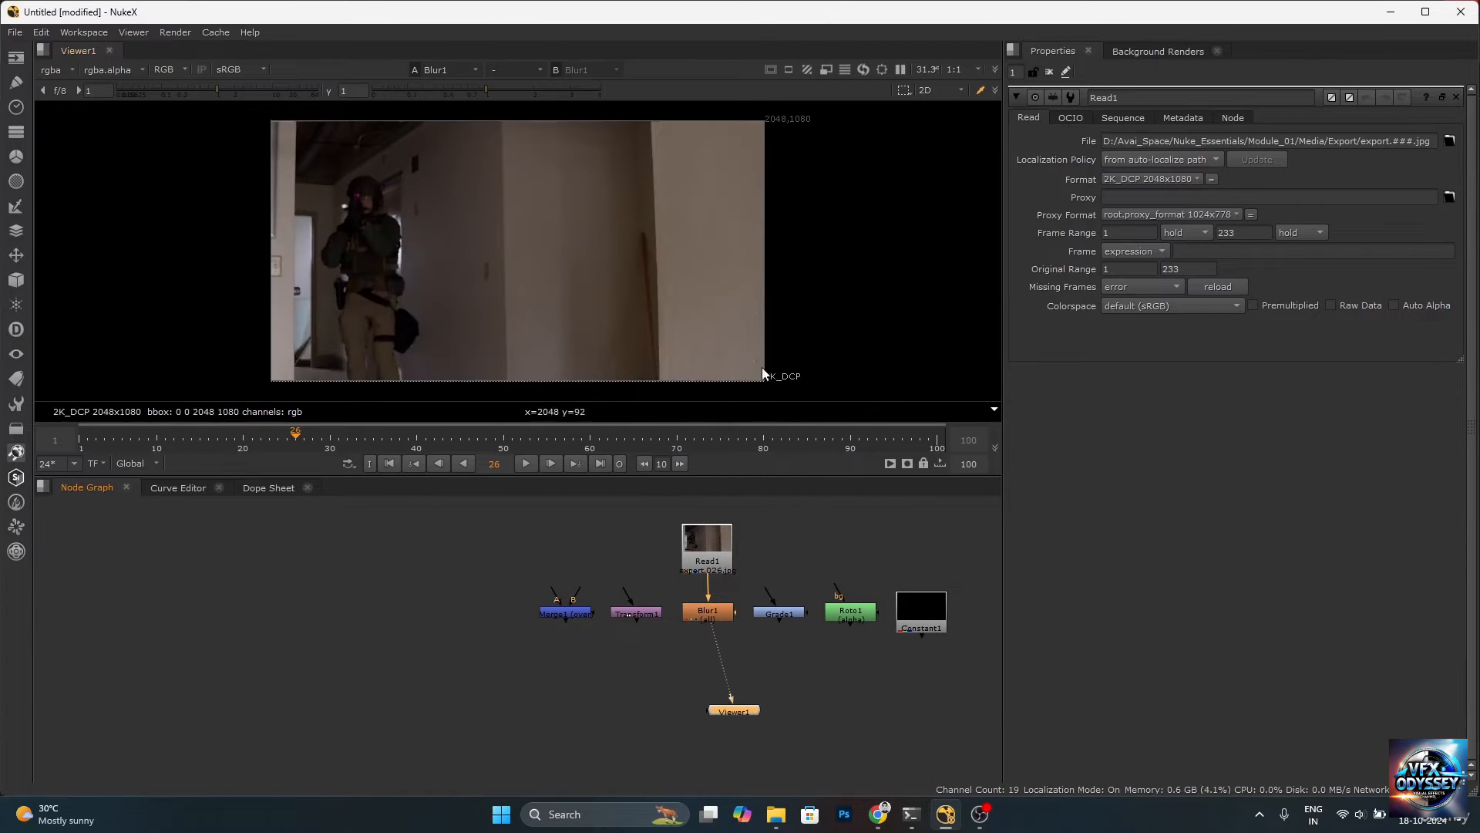
Enlarge the viewer area and set the Blur node's size to 66
double_click(713, 611)
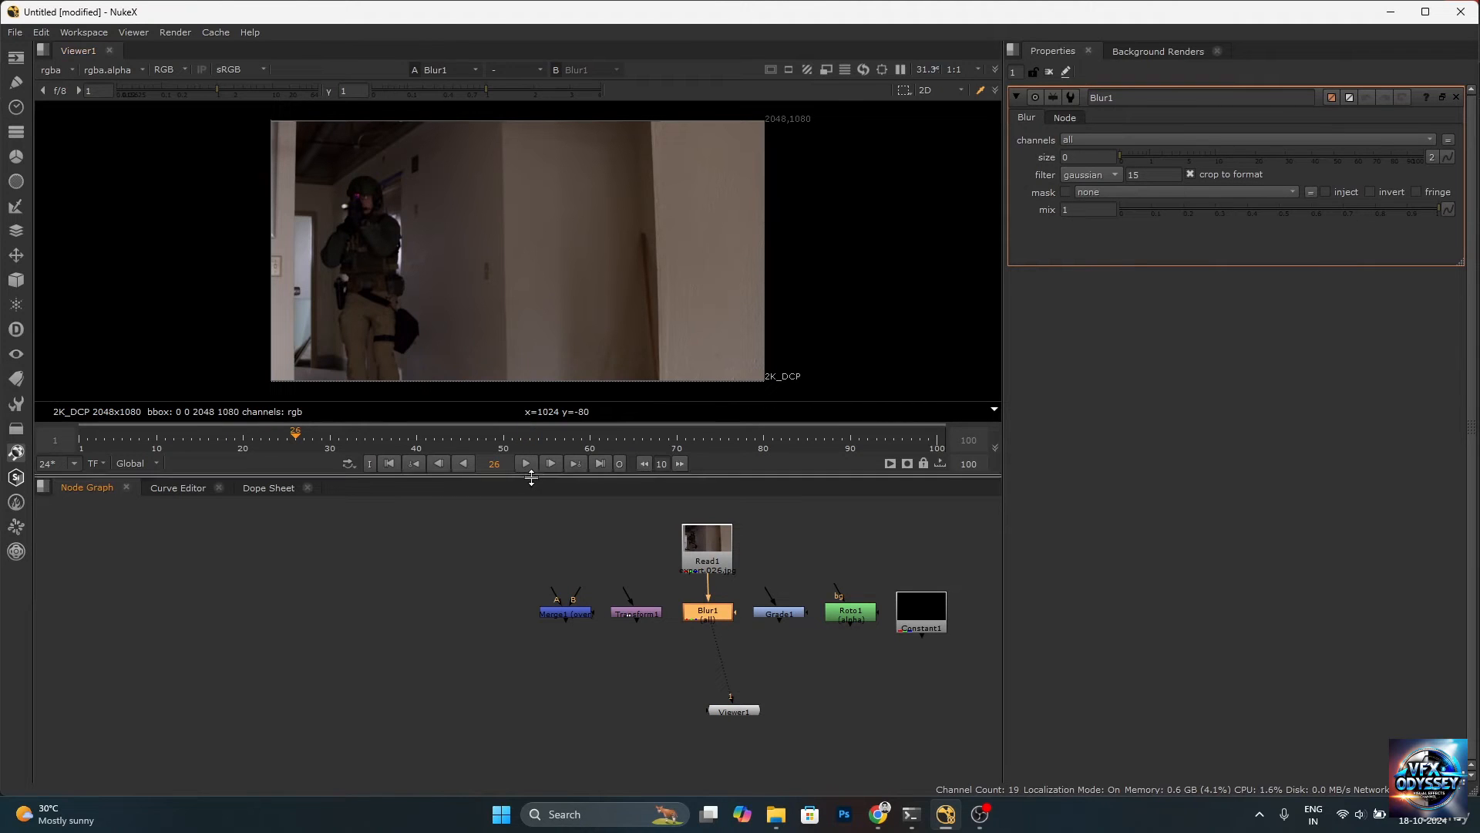
drag(530, 476, 538, 609)
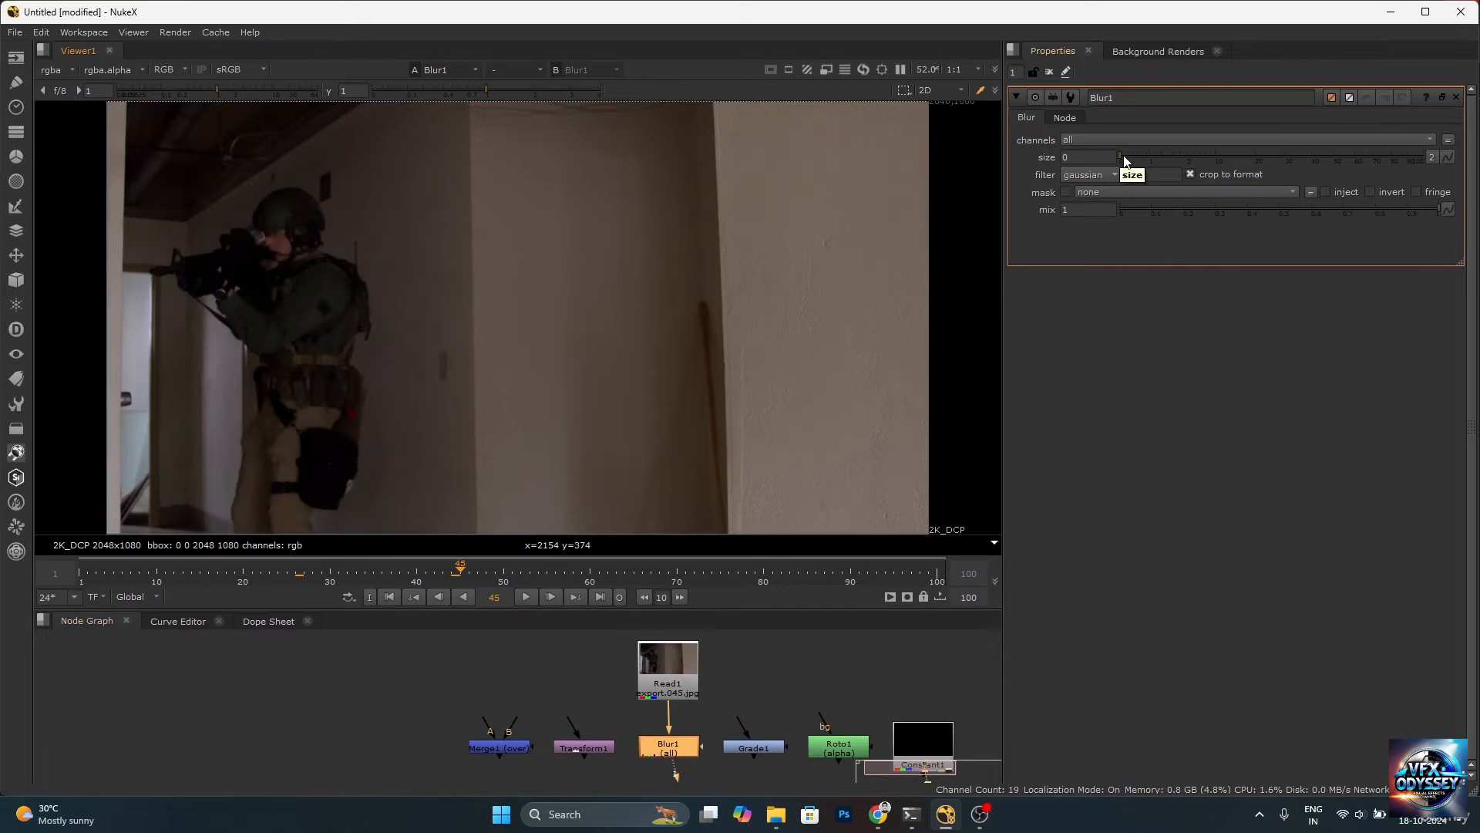
drag(1123, 156, 1366, 164)
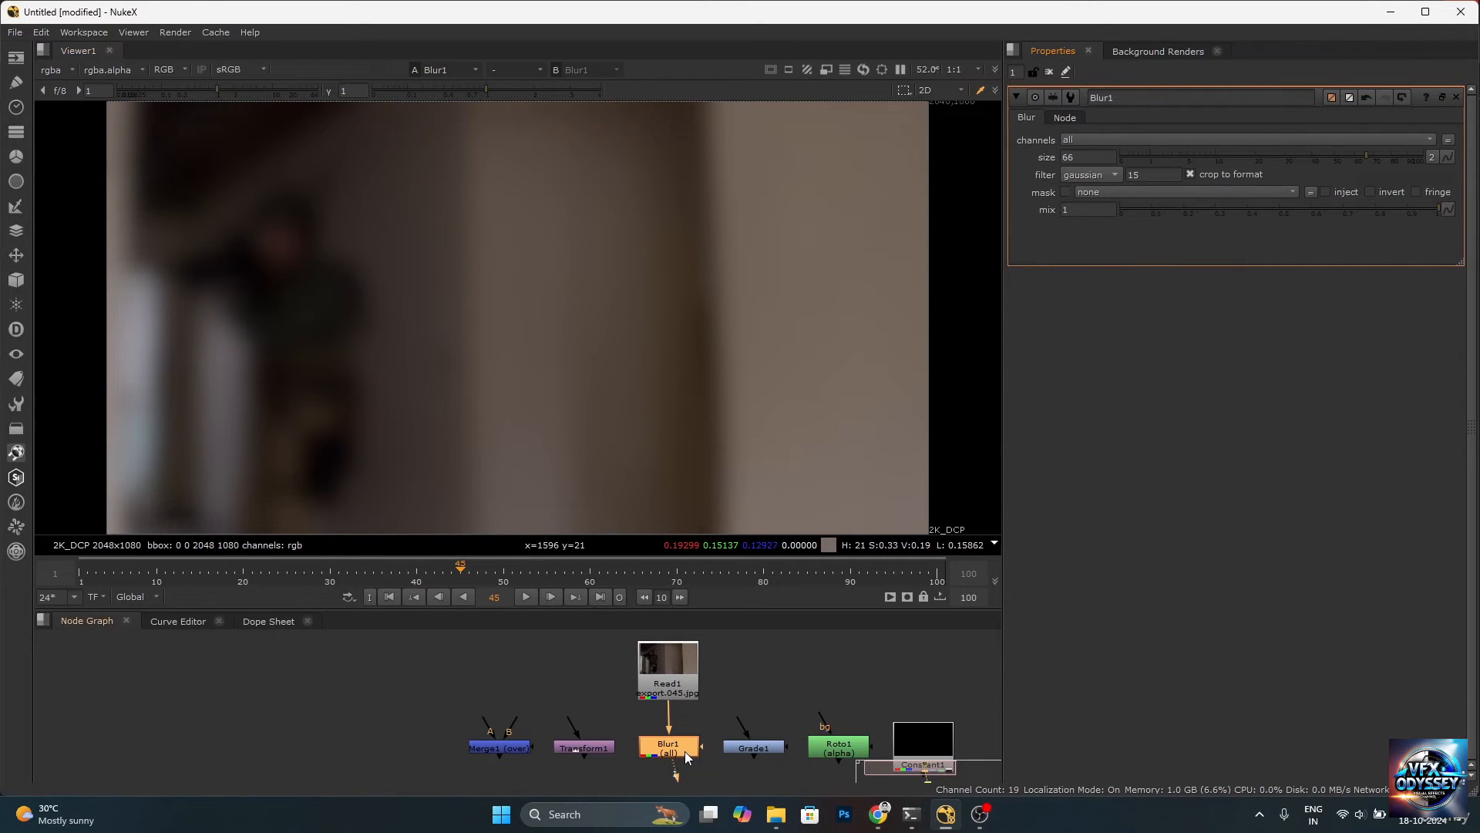
drag(686, 757, 686, 756)
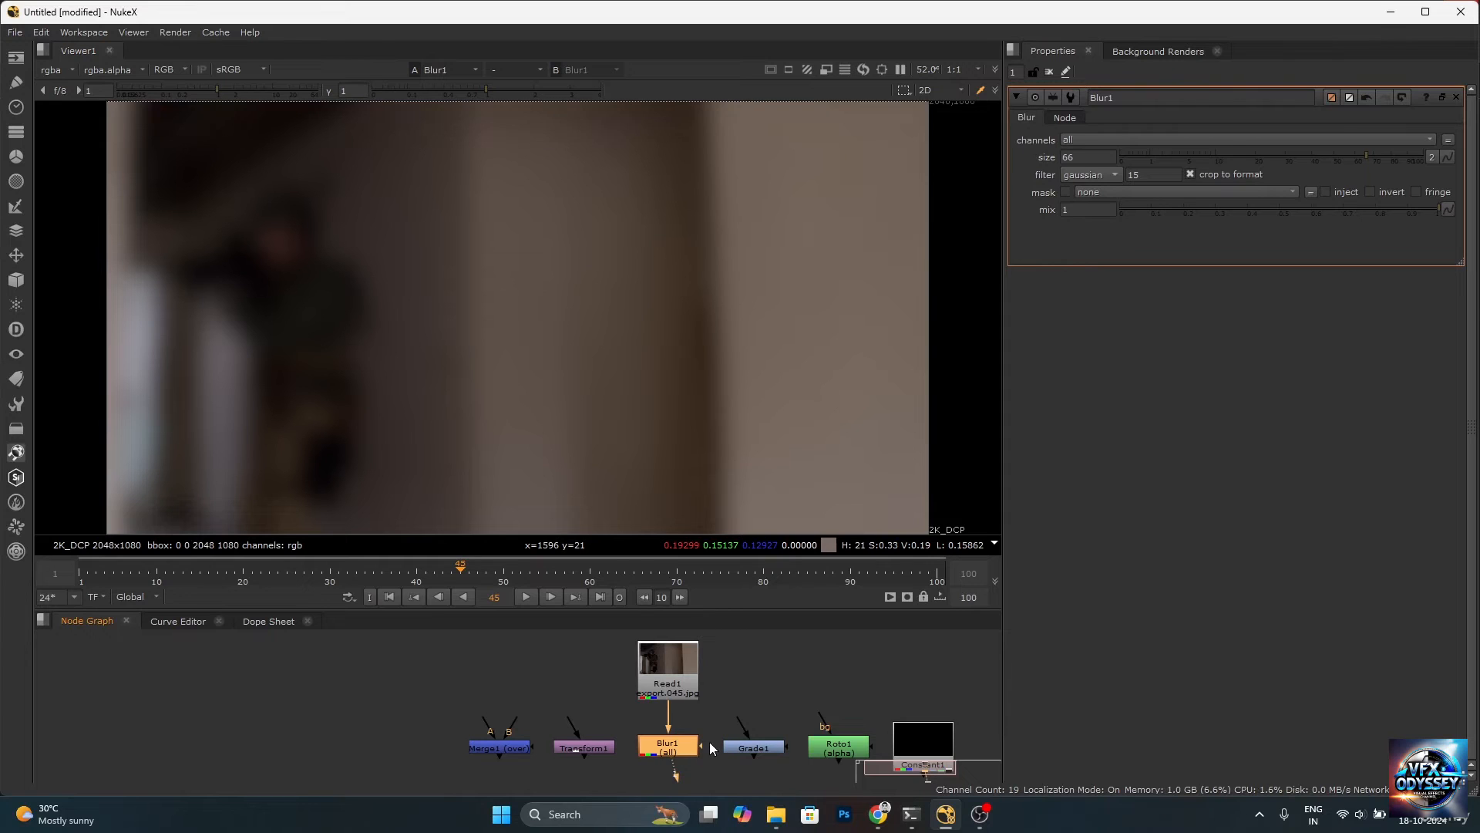
Connect the Grade node's input to the Read node, display the Grade node in the viewer and open its properties
click(754, 746)
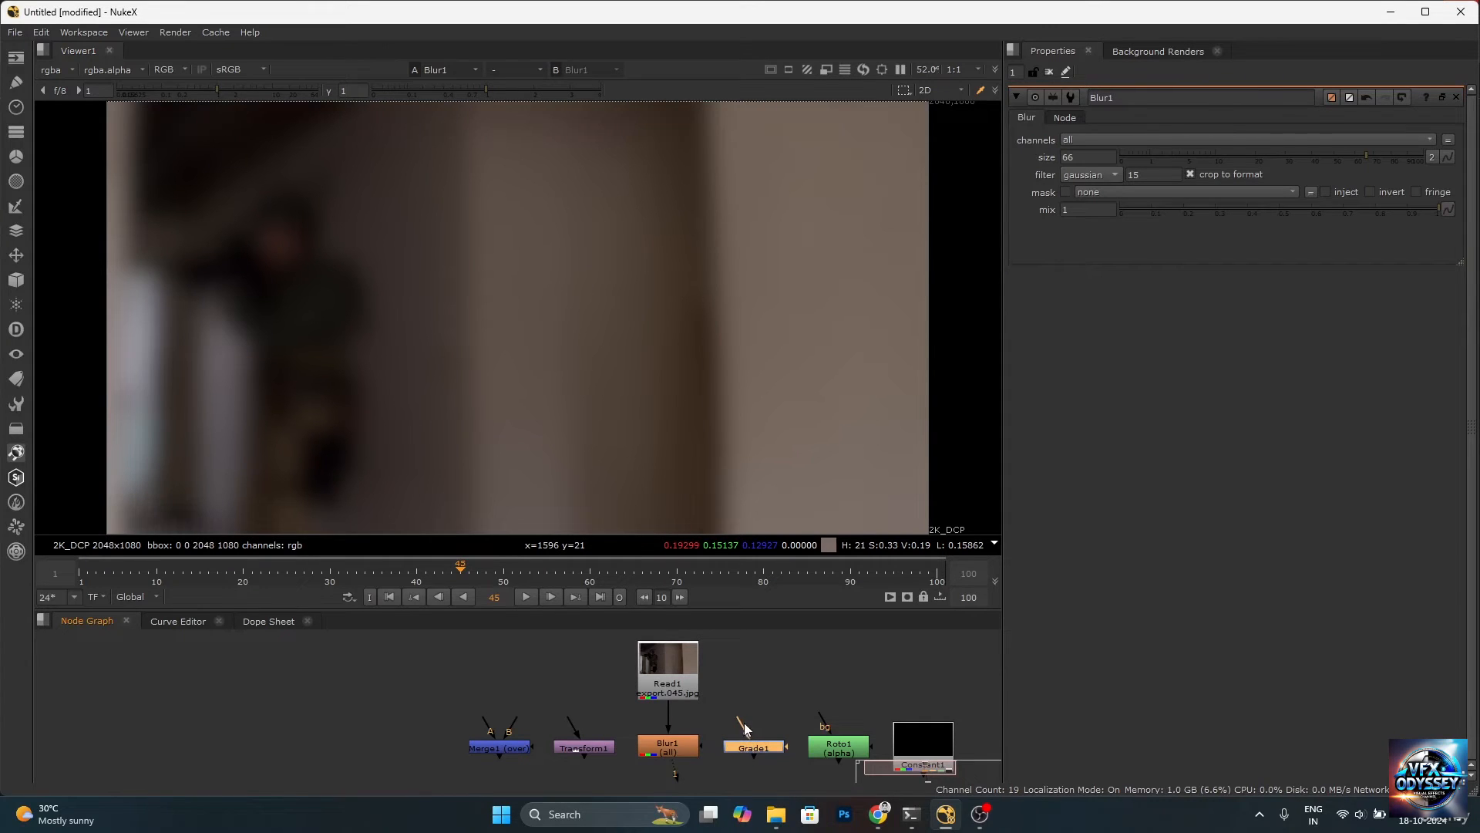
drag(693, 671, 694, 672)
key(1)
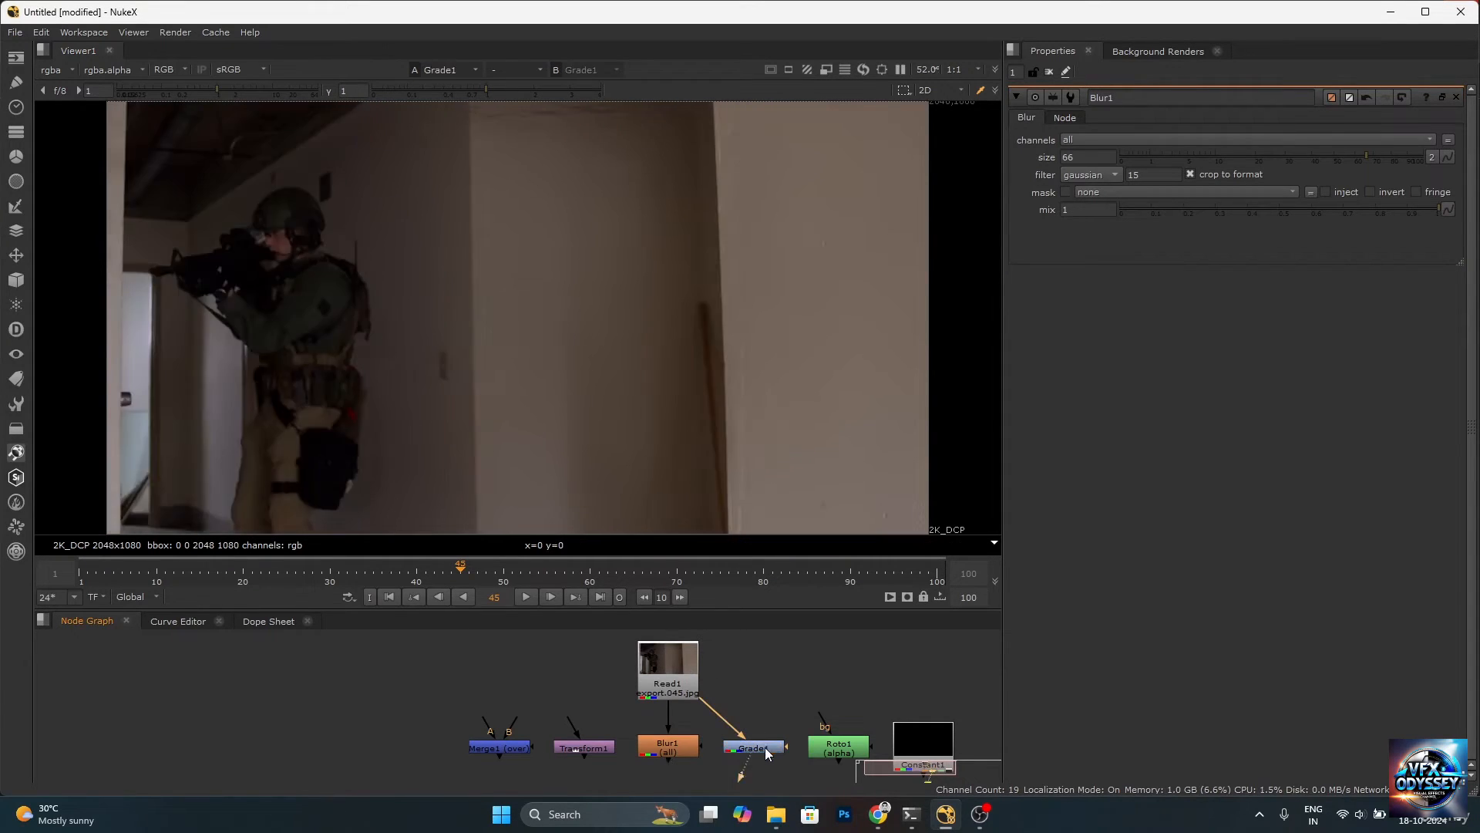
double_click(770, 747)
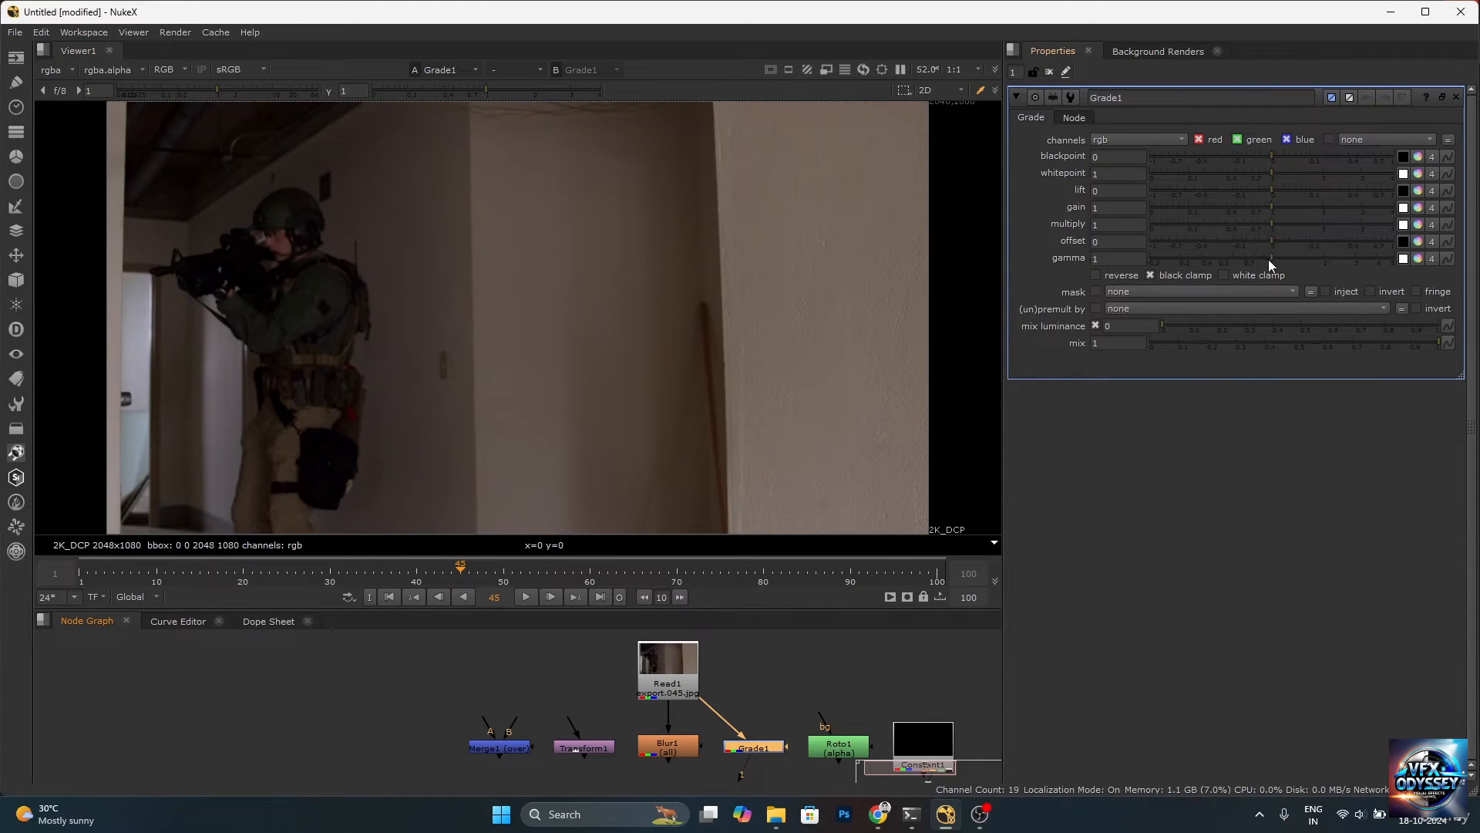
Try a gamma of 0.79 and a gain of 1.34 on the Grade node, and reset both to their defaults
drag(1271, 259, 1254, 260)
drag(1270, 207, 1292, 206)
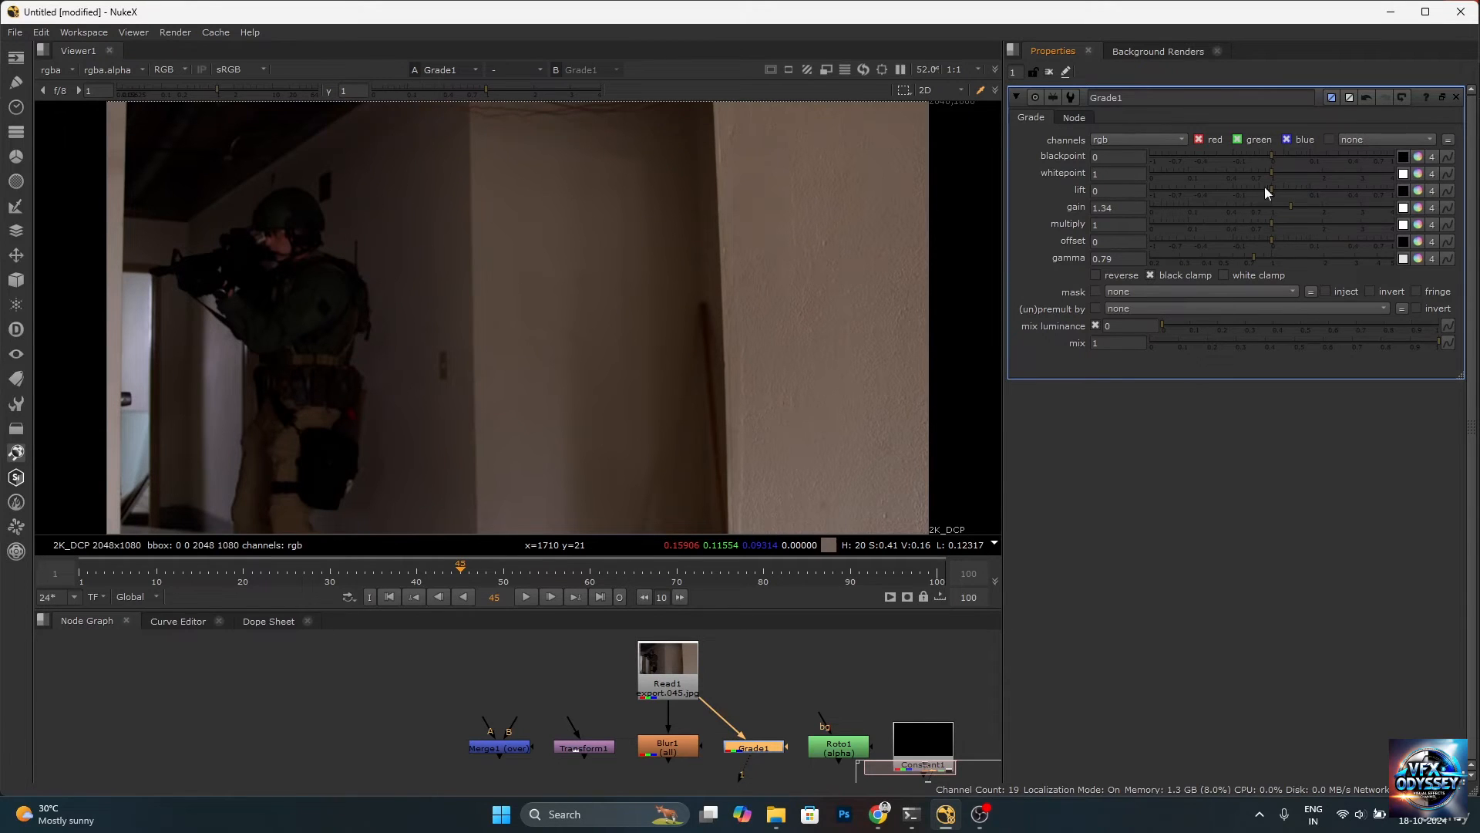
ctrl+click(1292, 208)
ctrl+click(1265, 259)
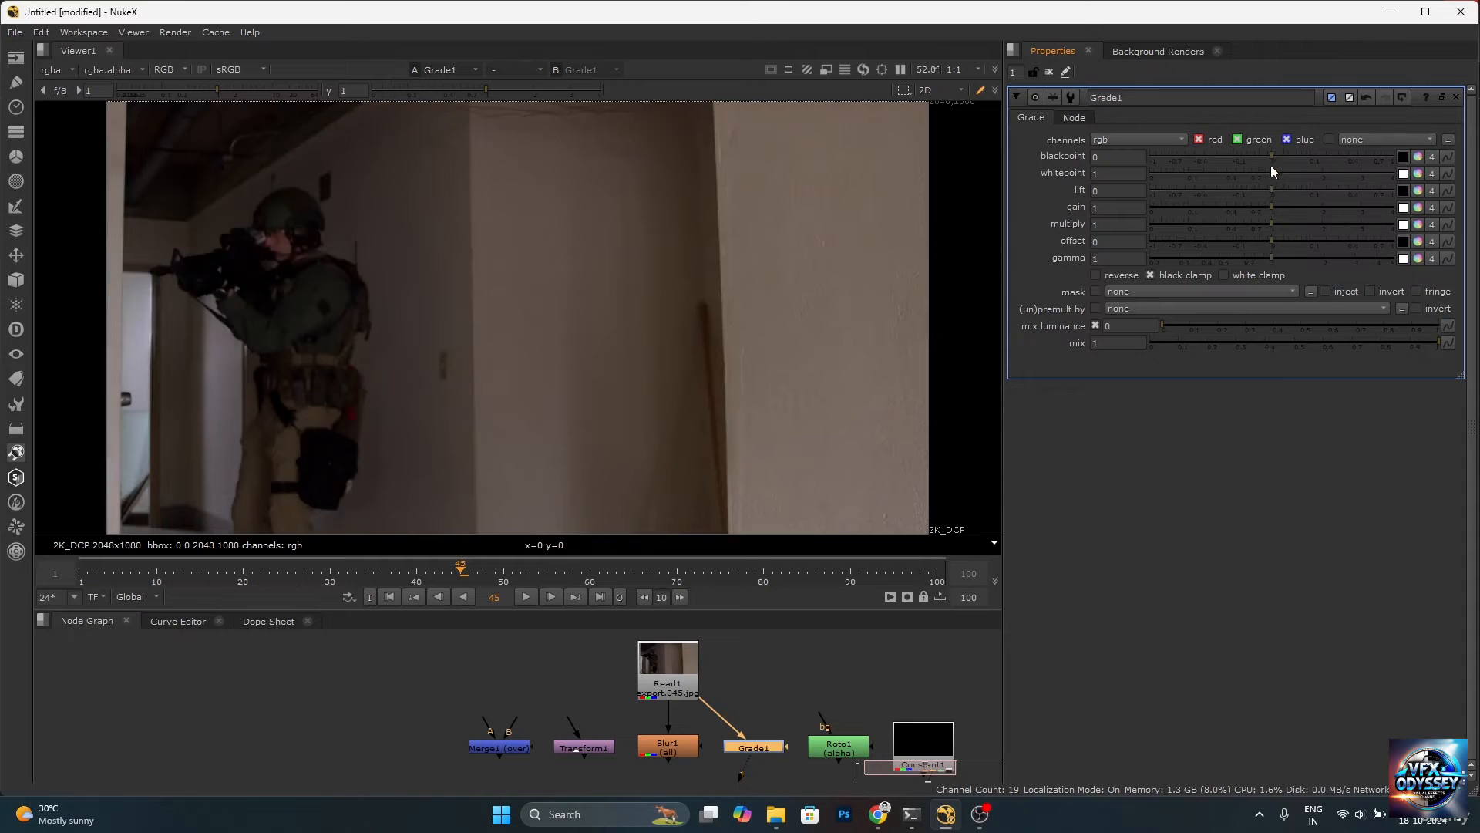
Set the Grade node's blackpoint to 0.008 and its whitepoint to 0.7
drag(1271, 160, 1254, 177)
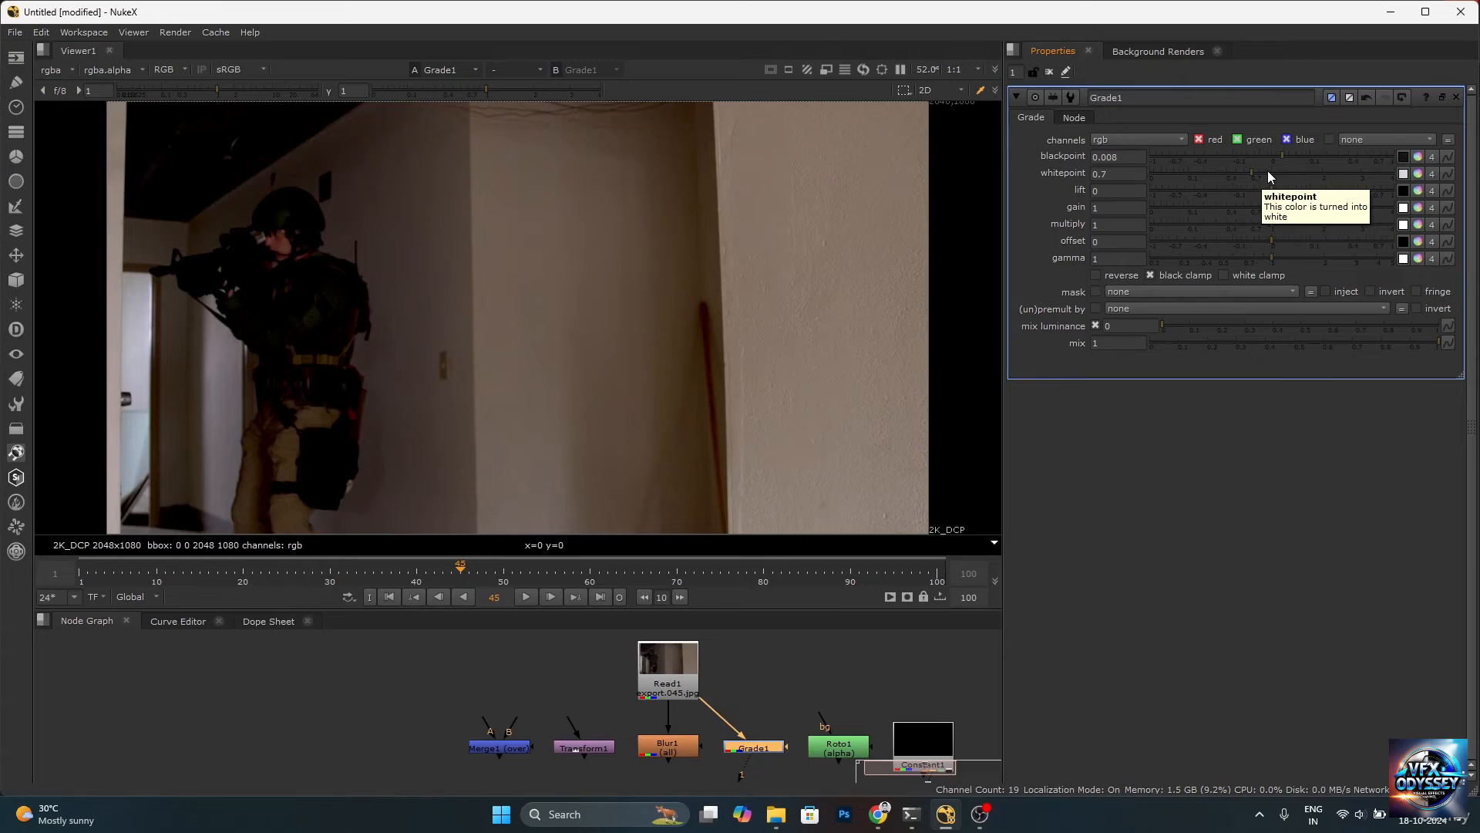
Reset the Grade node's whitepoint and blackpoint, and restore all of its knobs to their defaults
click(1268, 173)
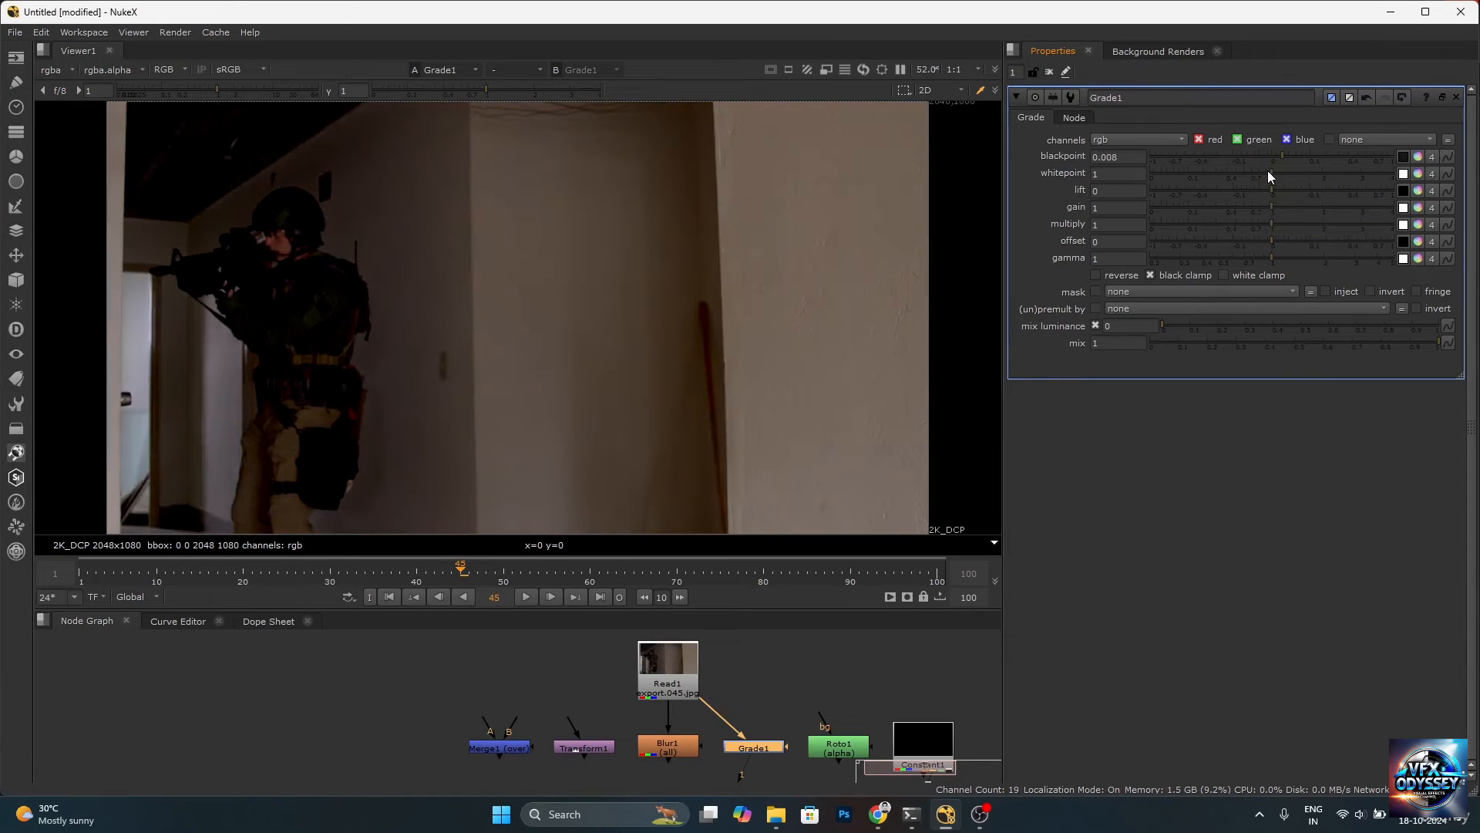
click(1272, 152)
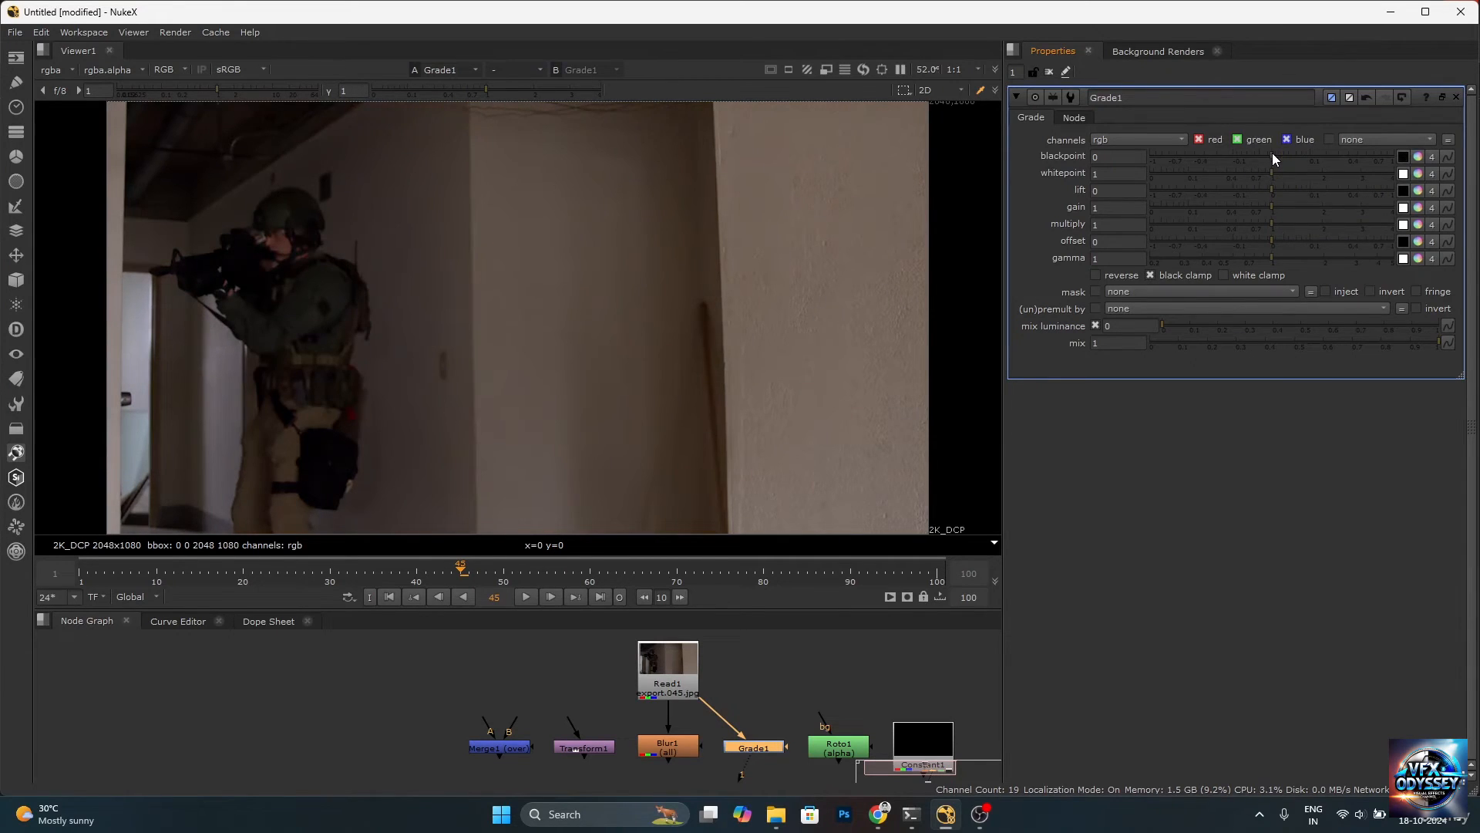
right_click(1042, 194)
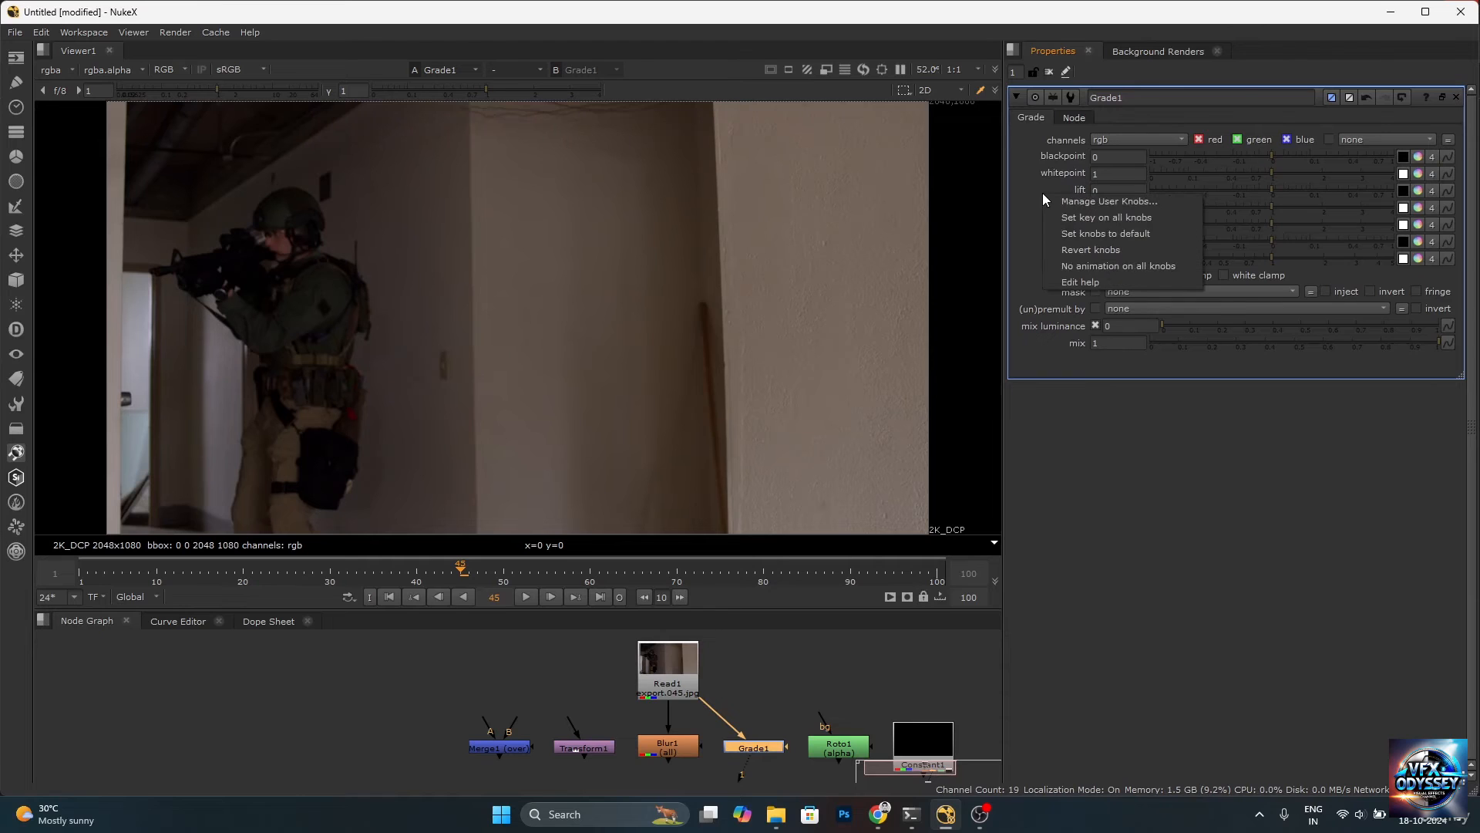
click(1133, 234)
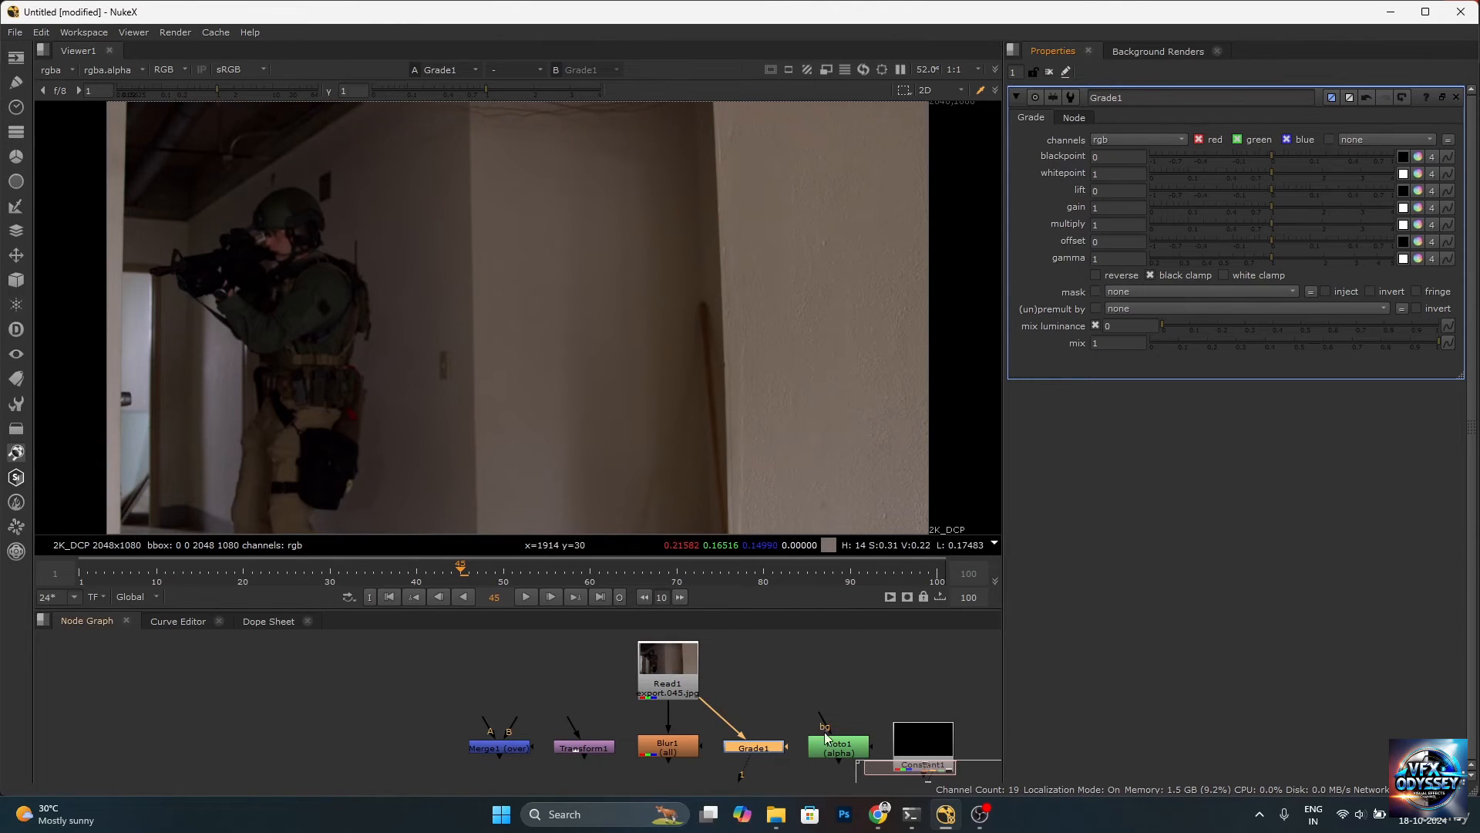
Connect only the Roto node's bg input to the Read node, display the Roto node in the viewer and open its properties
scroll(779, 696, down, 3)
scroll(806, 739, up, 3)
drag(671, 652, 781, 647)
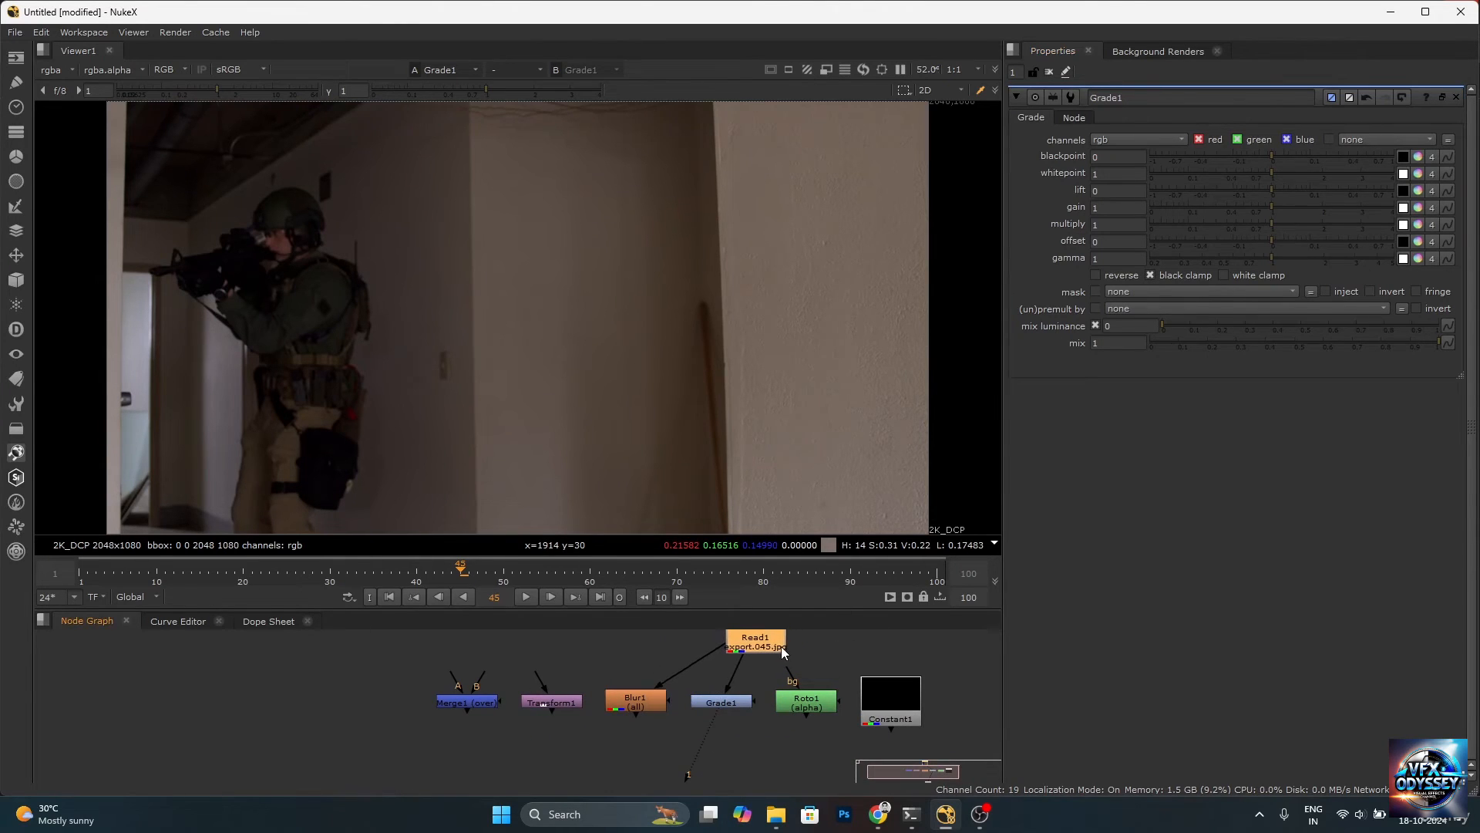
drag(727, 689, 759, 649)
click(815, 704)
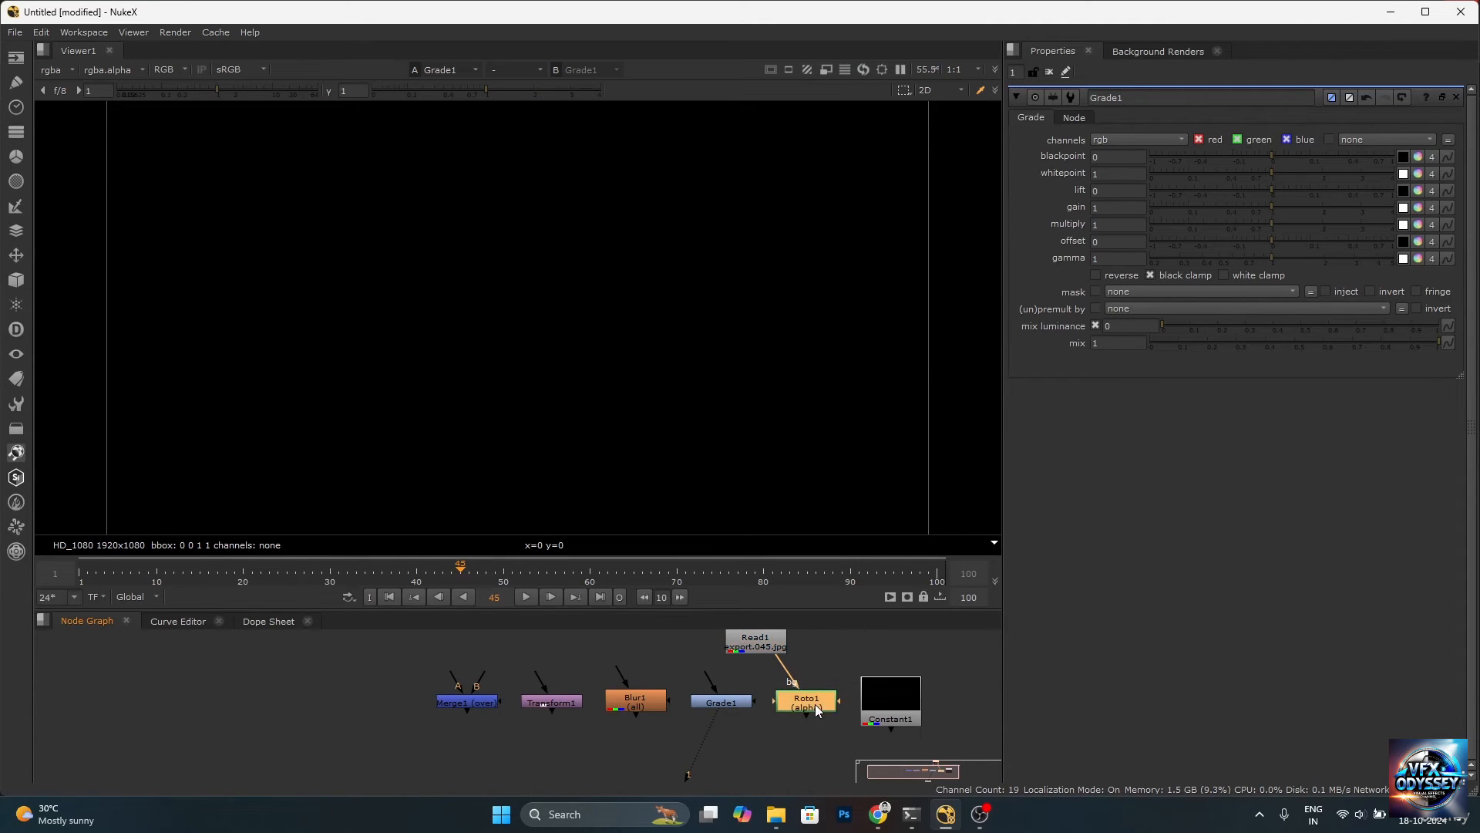
key(1)
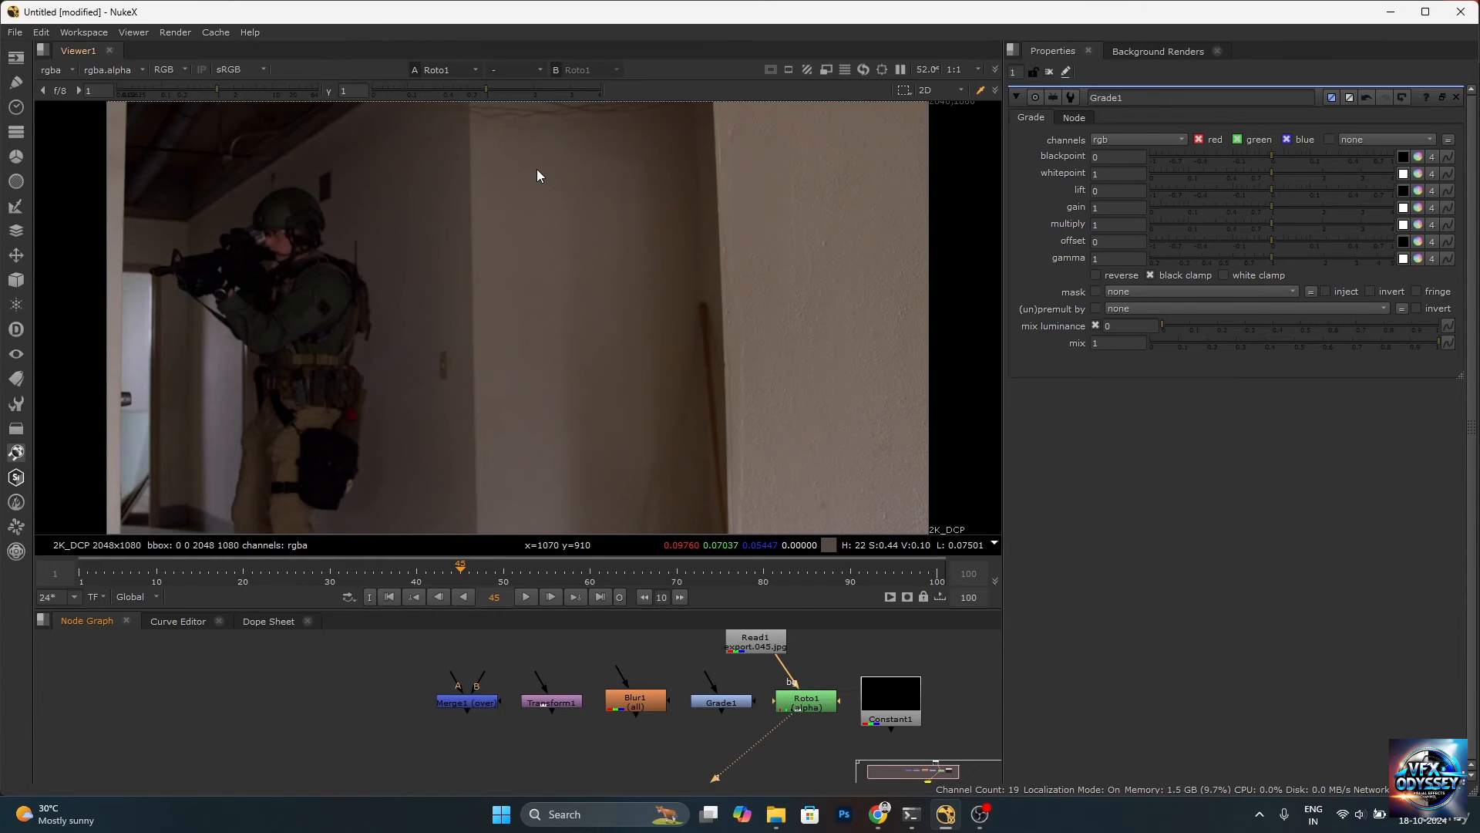
double_click(796, 692)
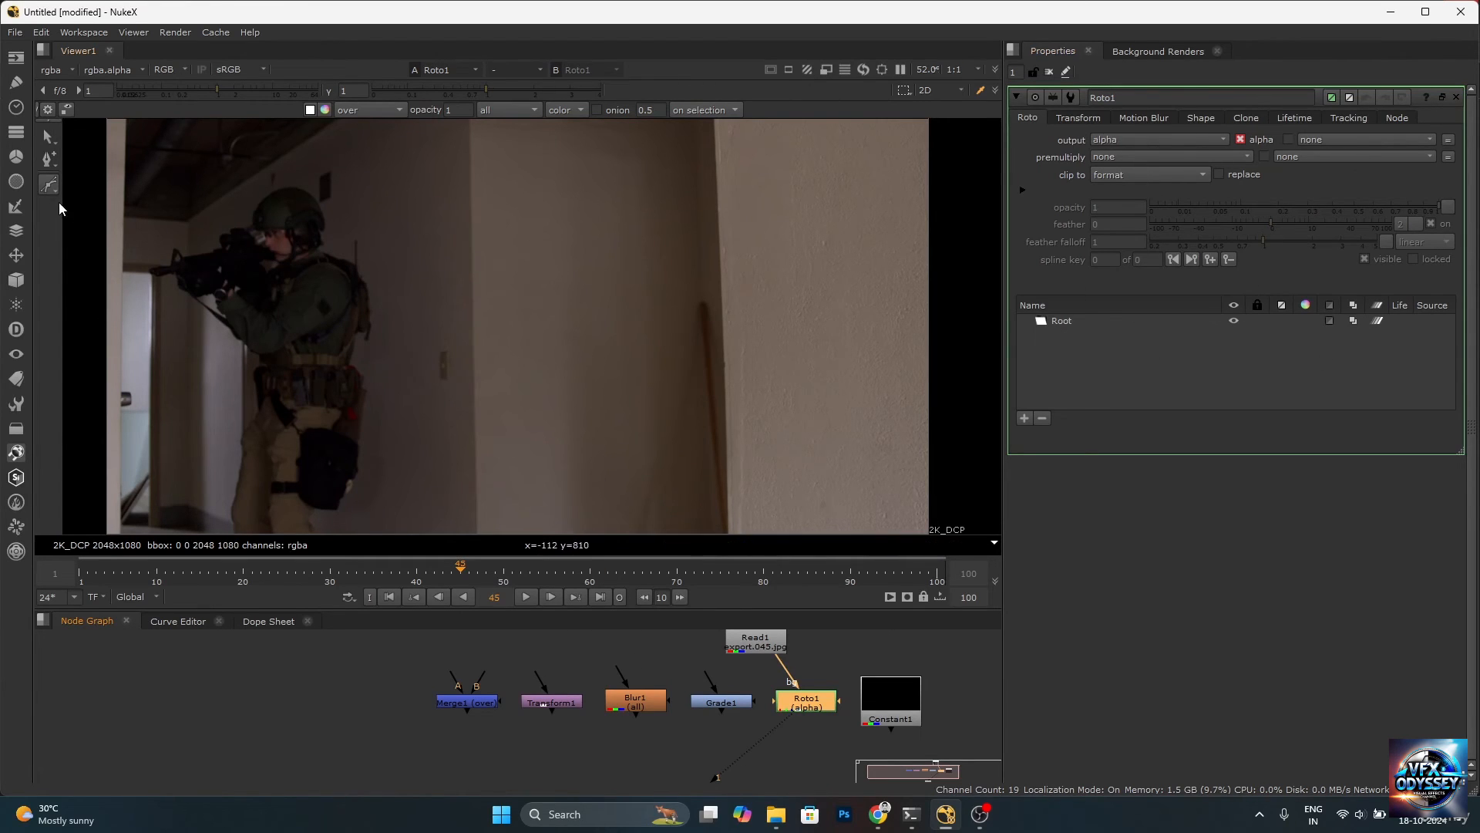
Disconnect the Read node from the Roto node, place the Viewer node under the Constant node and display the Constant in the viewer
drag(757, 642, 790, 650)
click(892, 701)
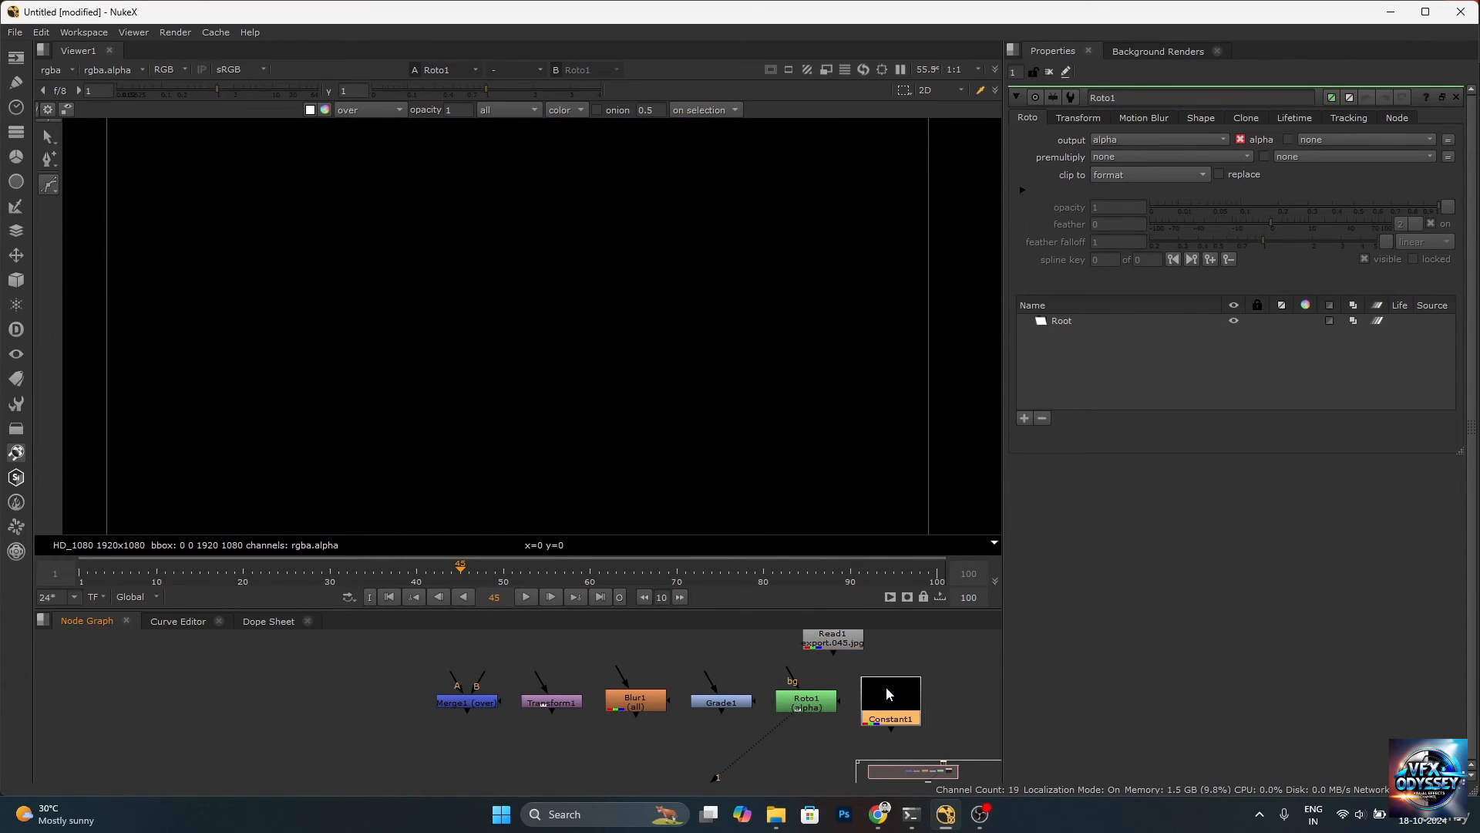
scroll(886, 704, down, 3)
middle_drag(883, 739, 882, 708)
scroll(878, 710, up, 2)
drag(725, 757, 894, 733)
click(905, 664)
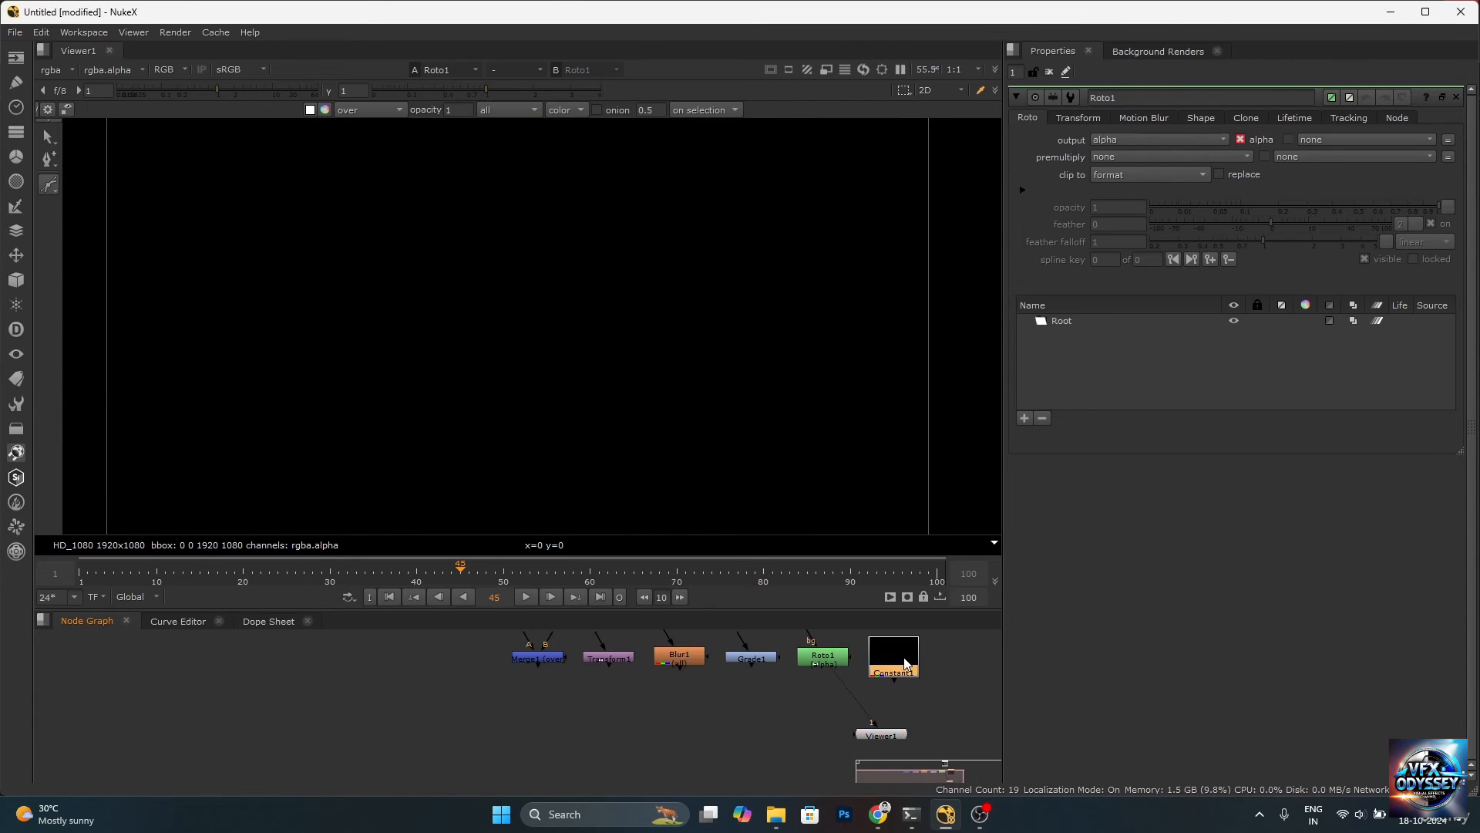
key(1)
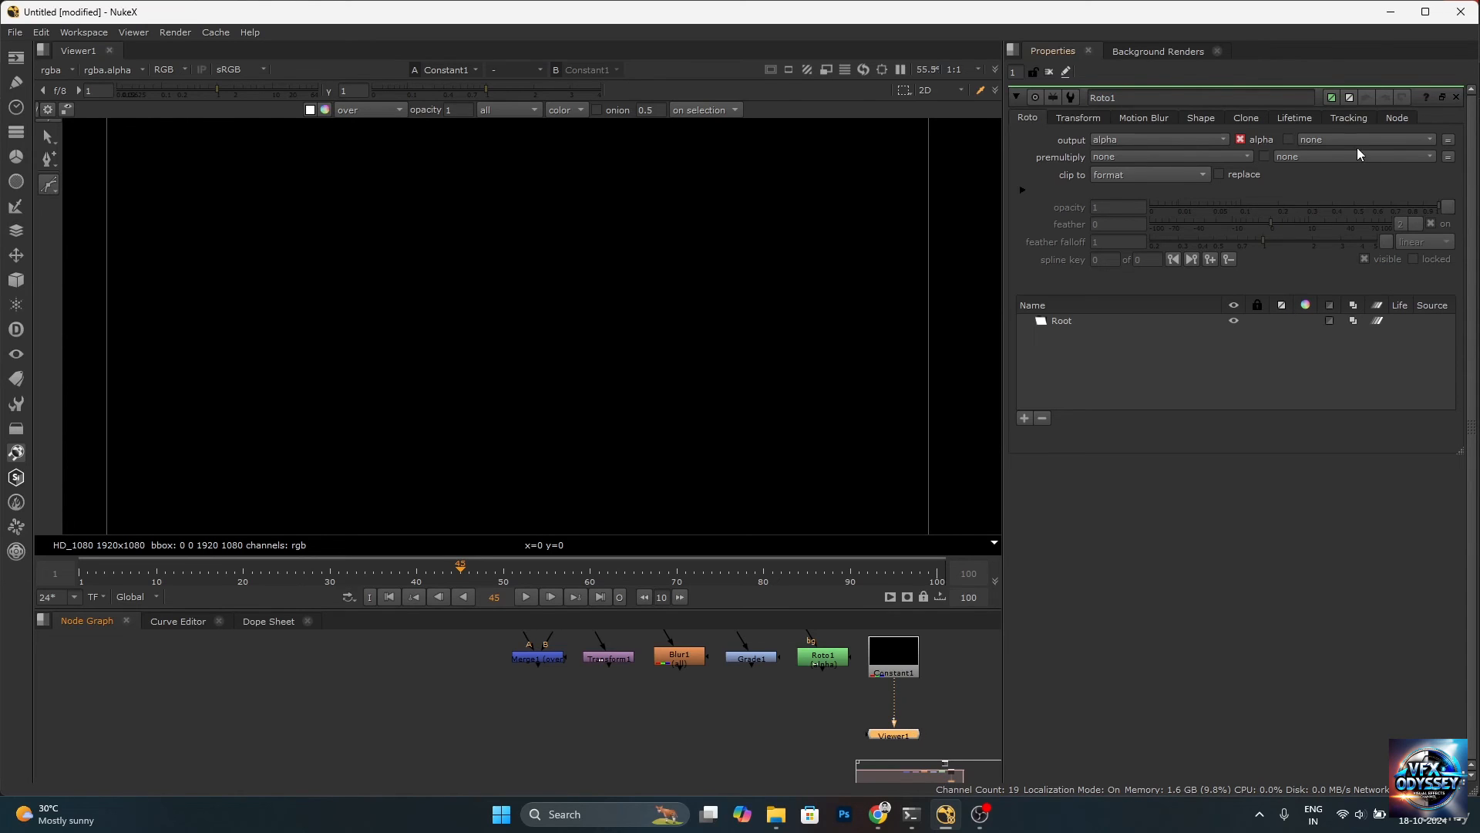
Set the Constant node's color to 0.18 and adjust its channels to red 0.062, green 0.33 and blue 0.32
double_click(905, 660)
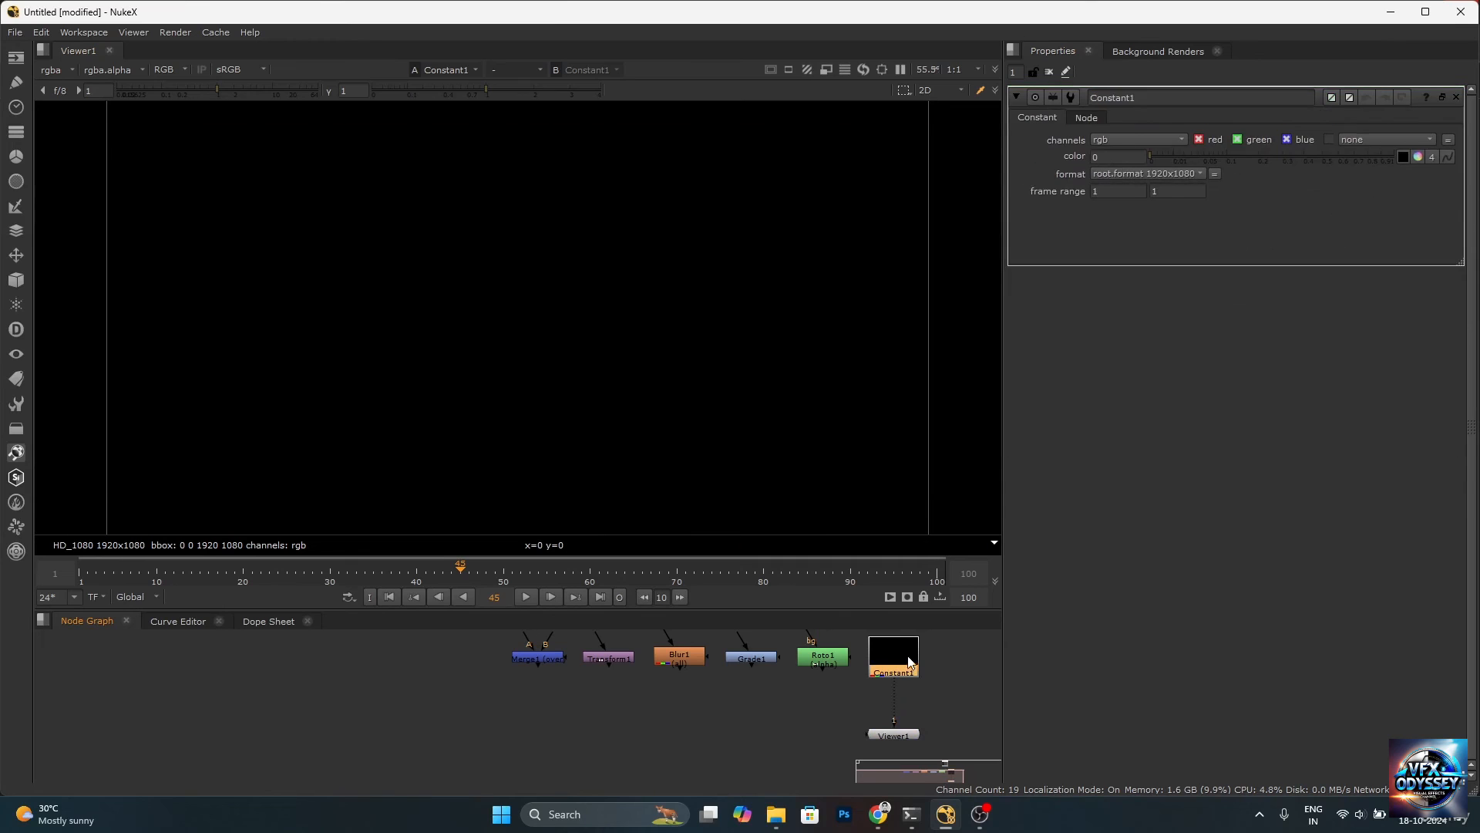
drag(1156, 155, 1254, 152)
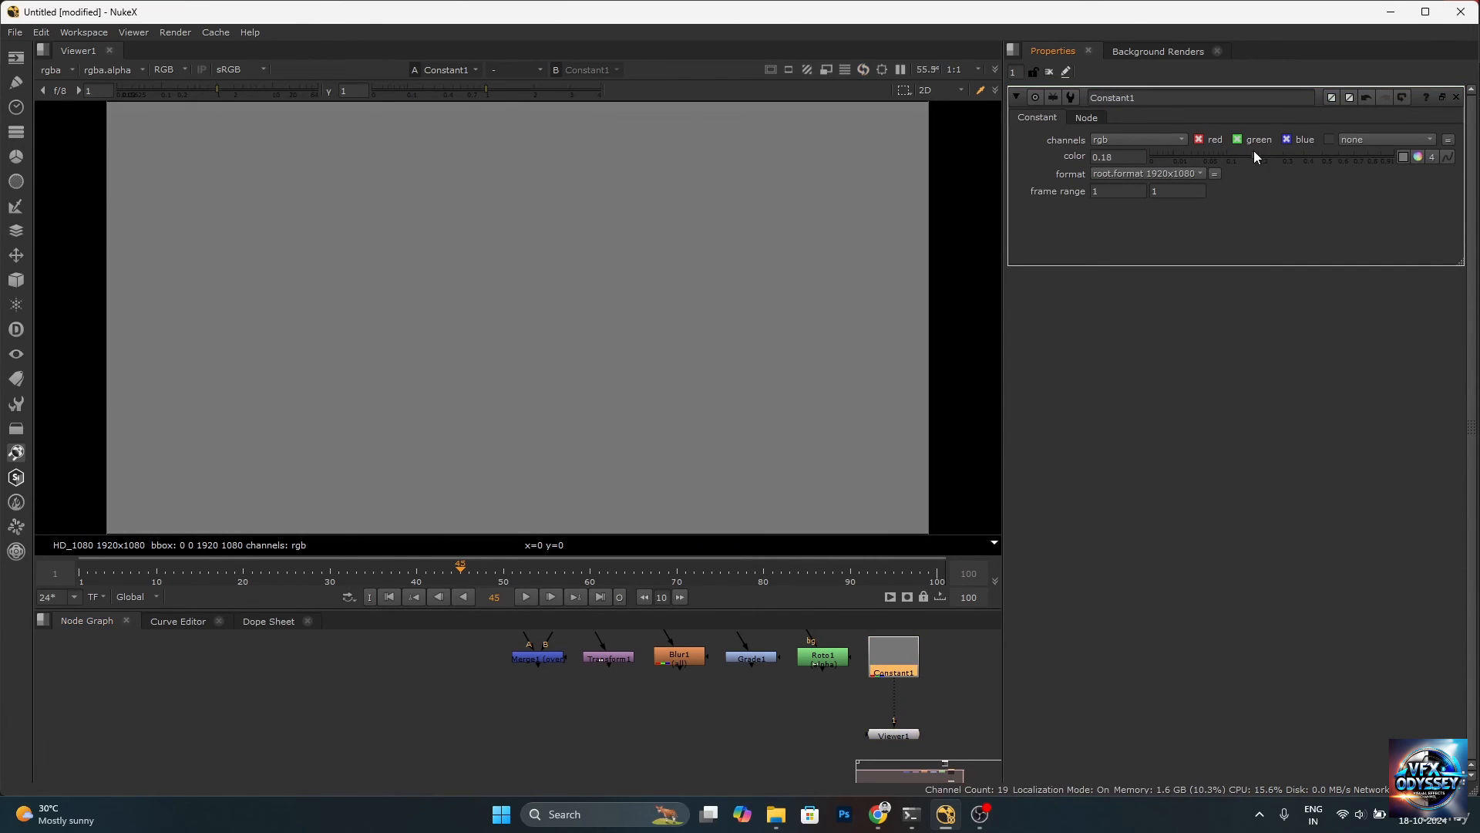
click(1417, 159)
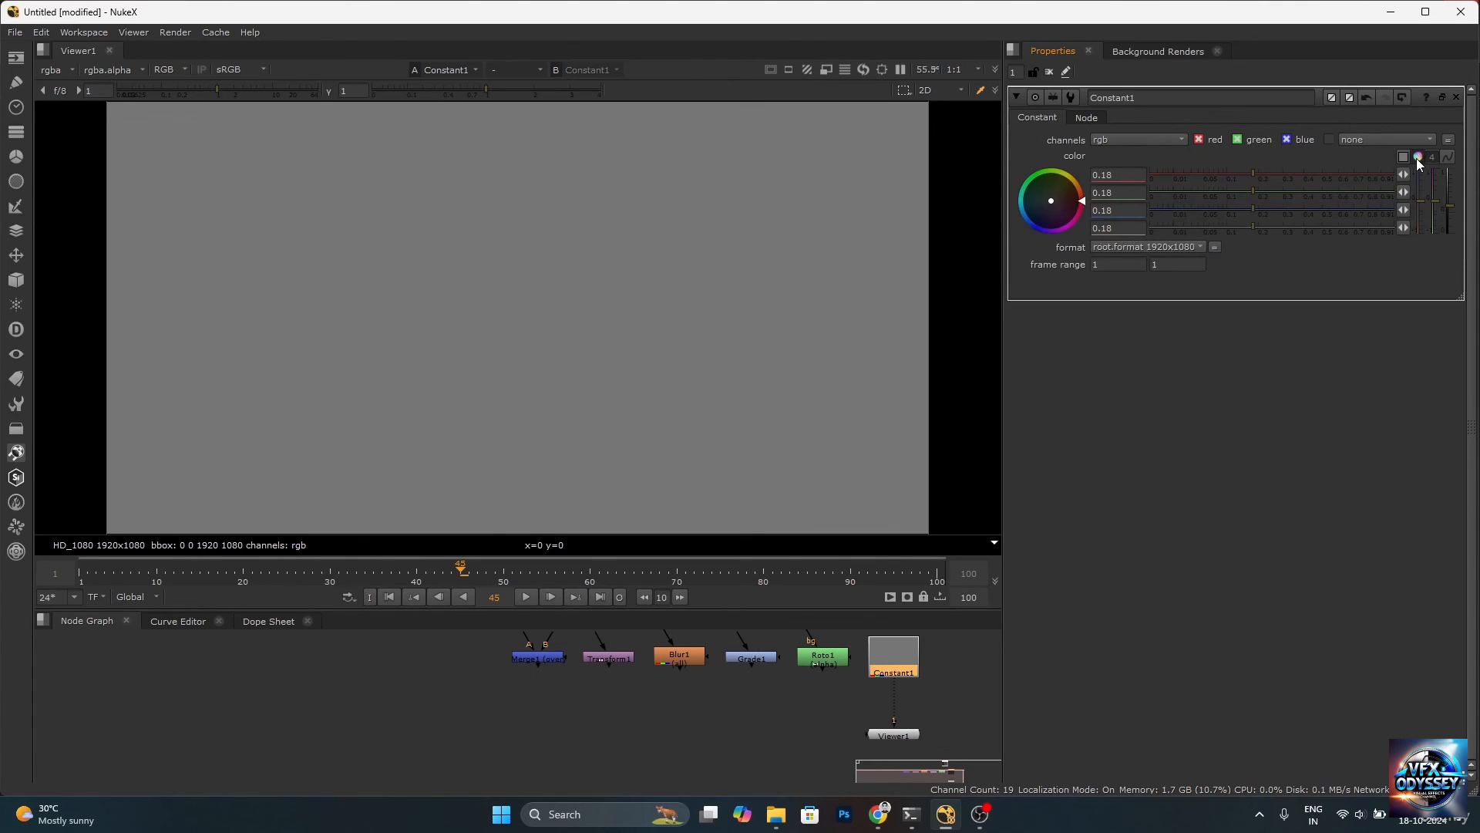
drag(1255, 176, 1289, 208)
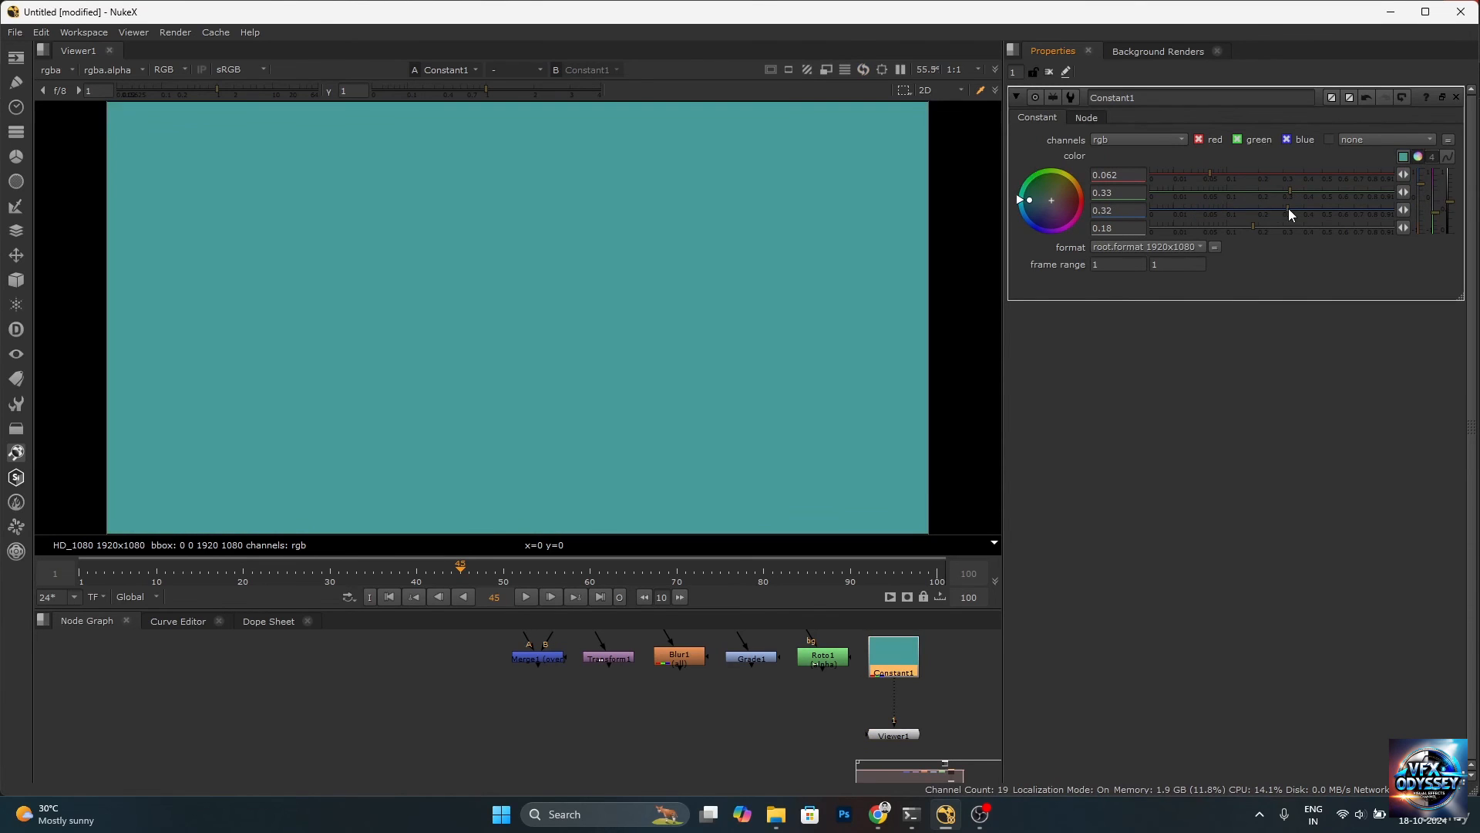
click(1419, 156)
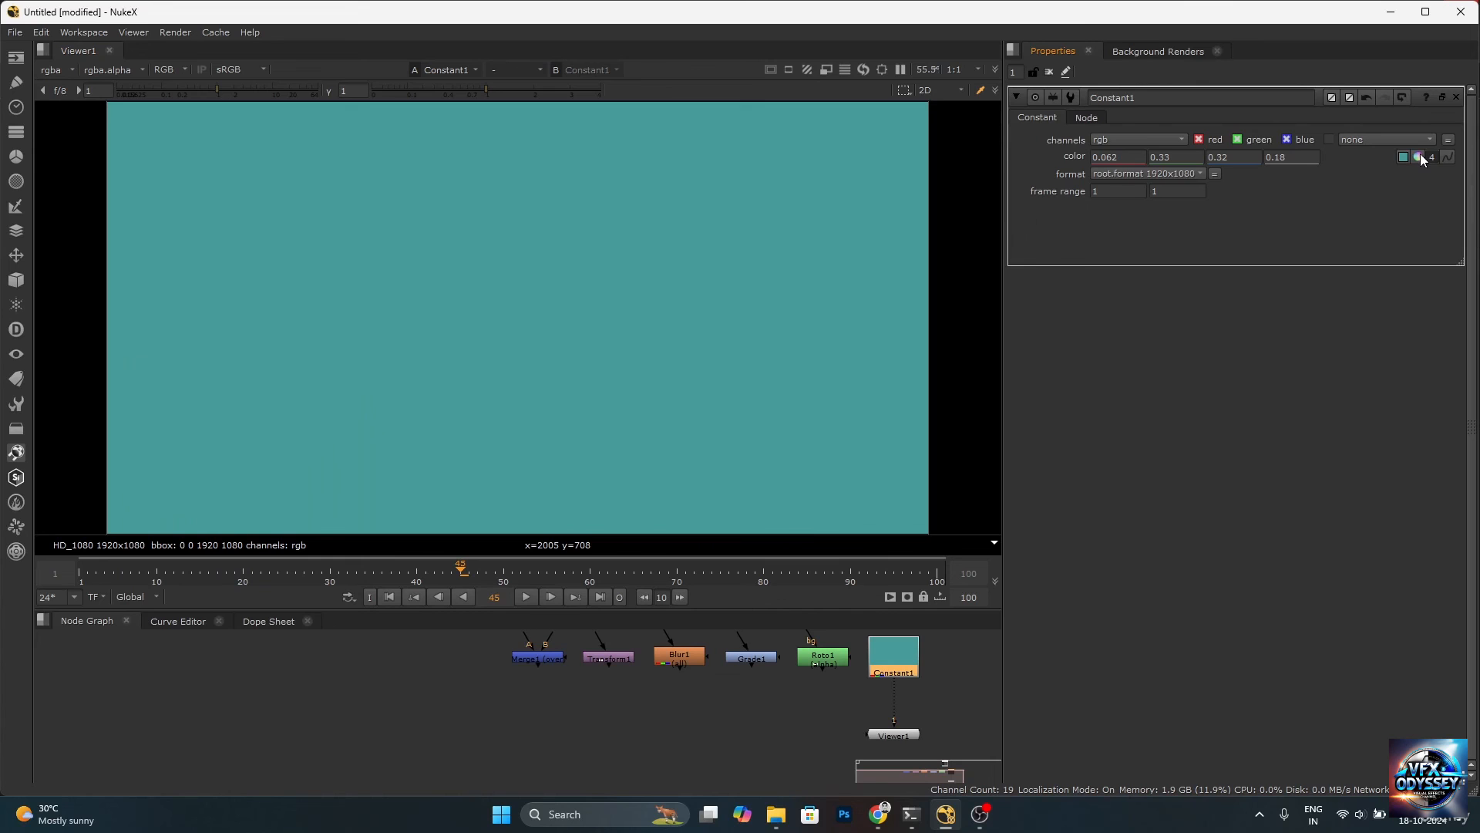
Change the Constant node's color to a light grey of about 0.523, 0.506, 0.540 in the floating color picker
ctrl+click(1420, 158)
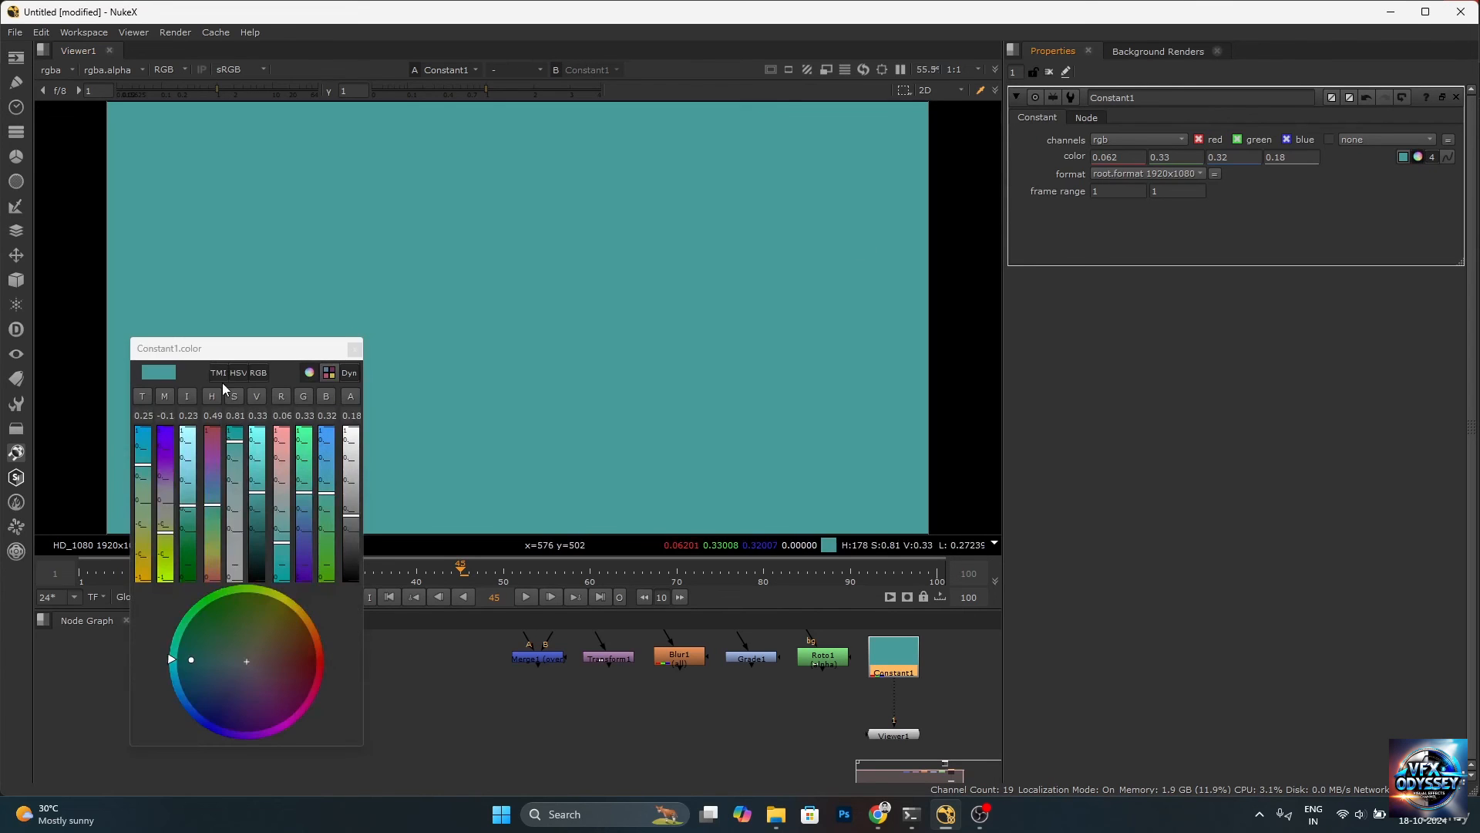
drag(262, 347, 758, 188)
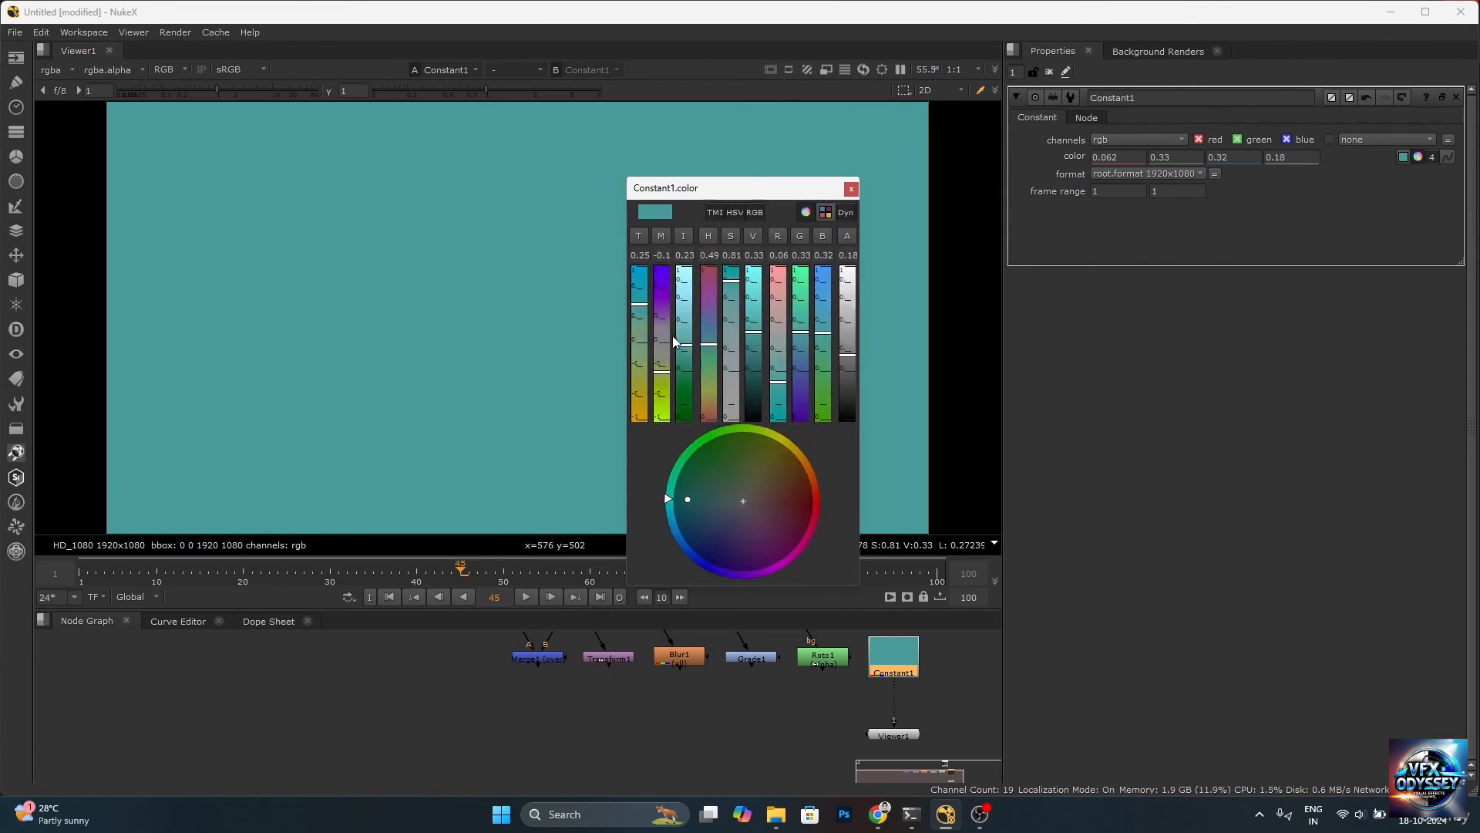
drag(659, 359, 710, 330)
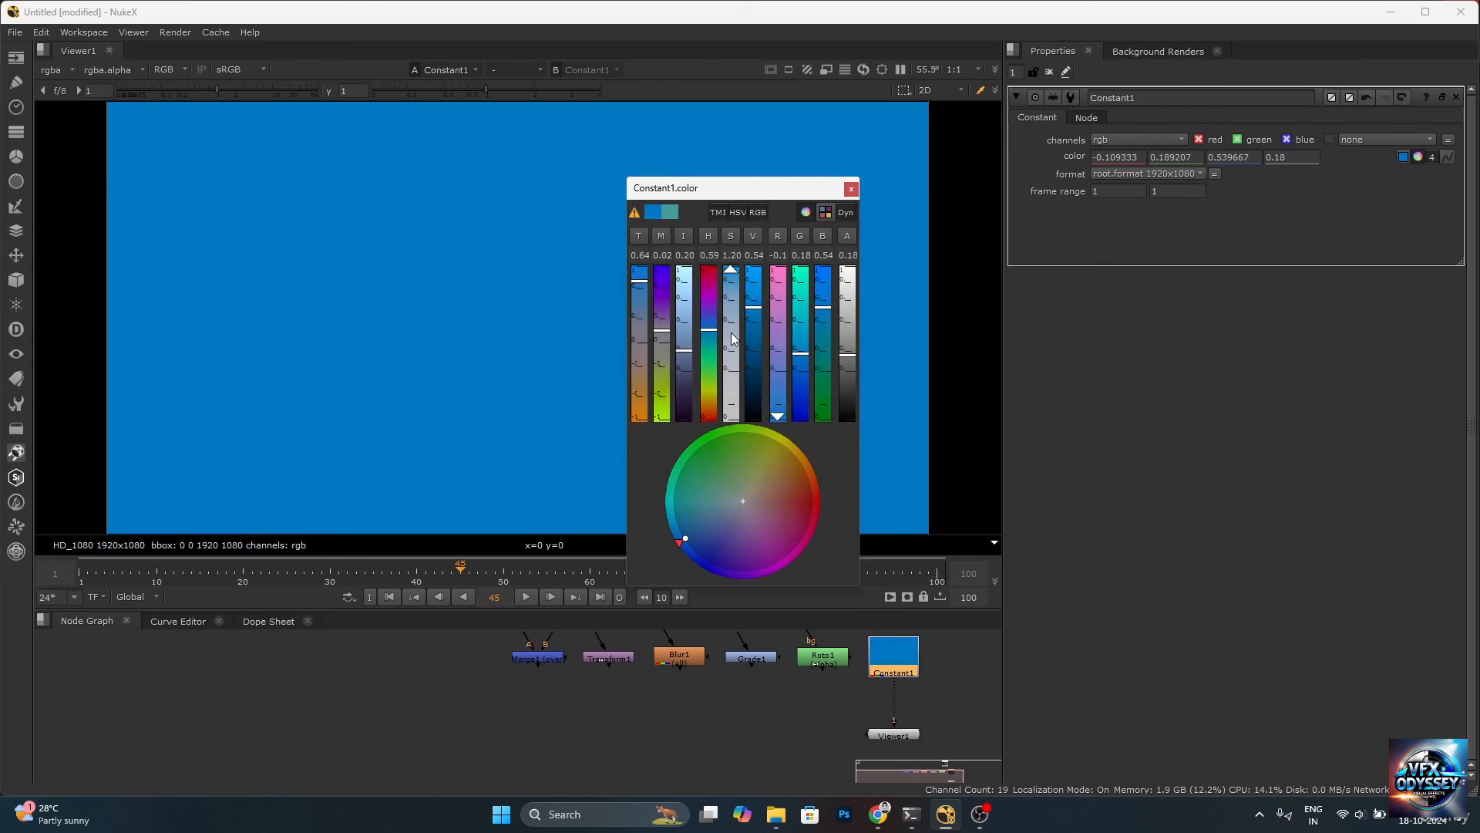
click(730, 316)
drag(713, 523, 743, 506)
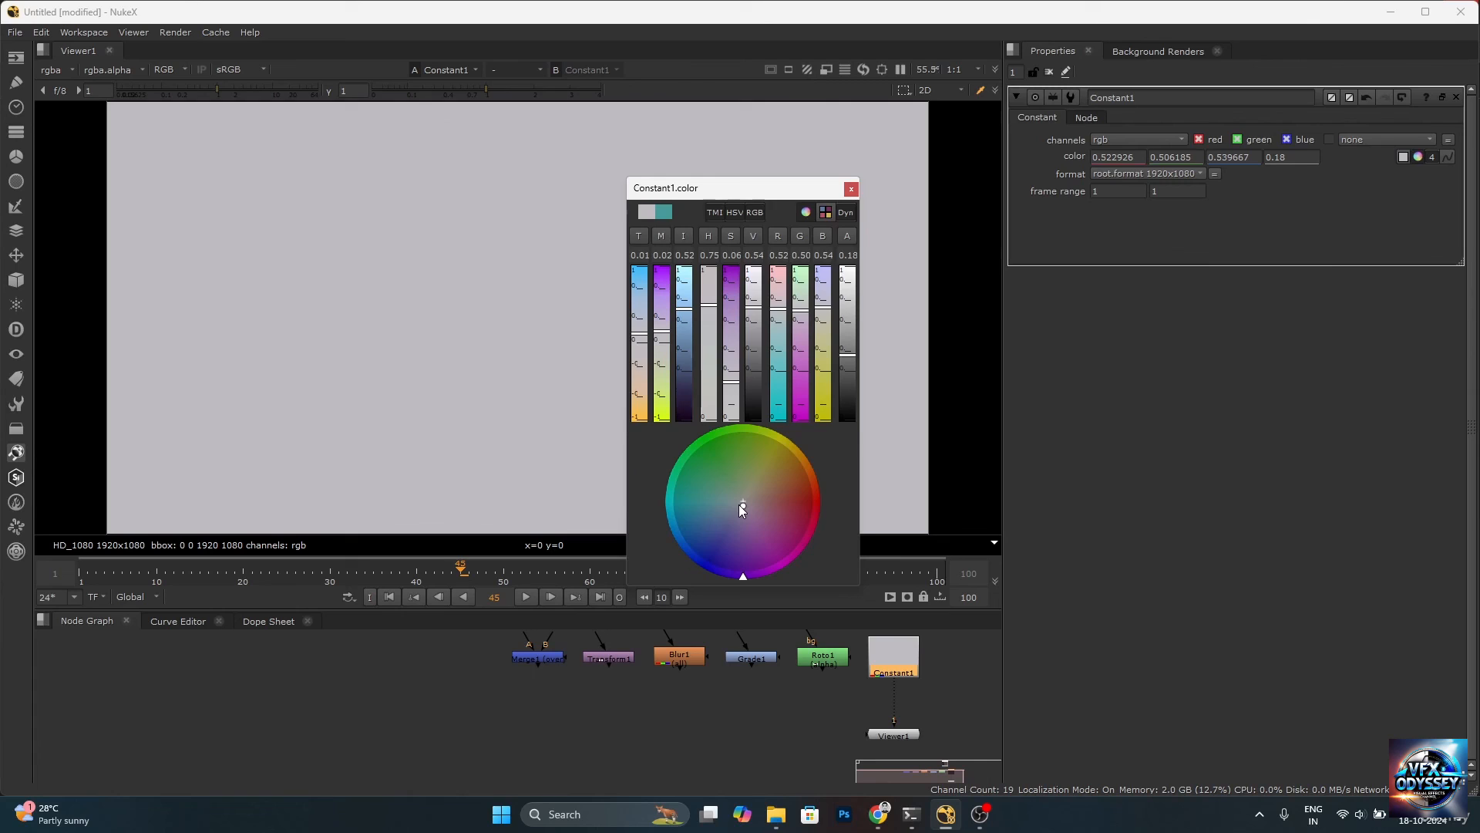
Move the Viewer node away from the Constant node to below the row of nodes
scroll(583, 656, down, 2)
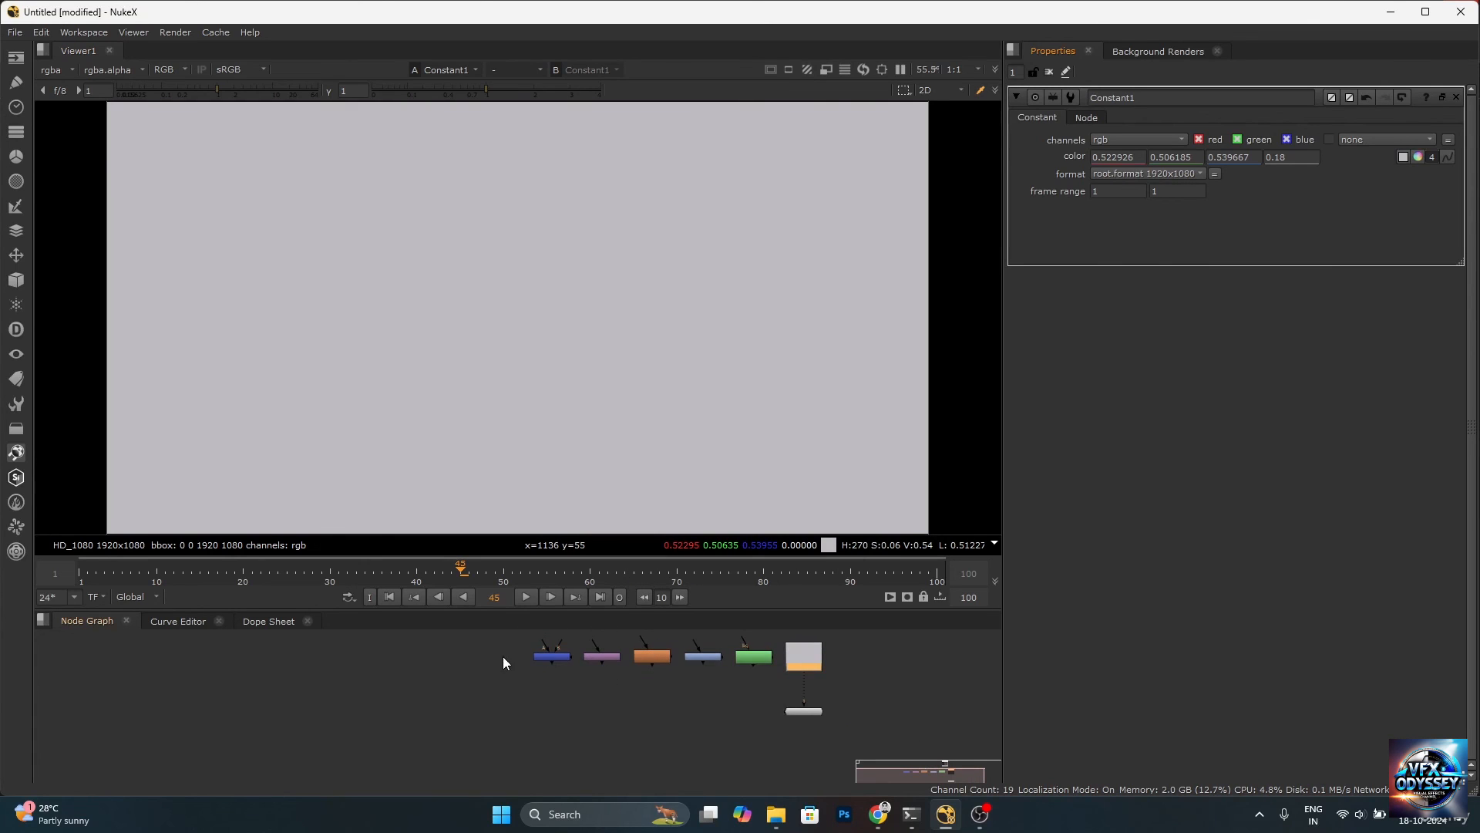
drag(803, 710, 725, 738)
scroll(663, 664, up, 2)
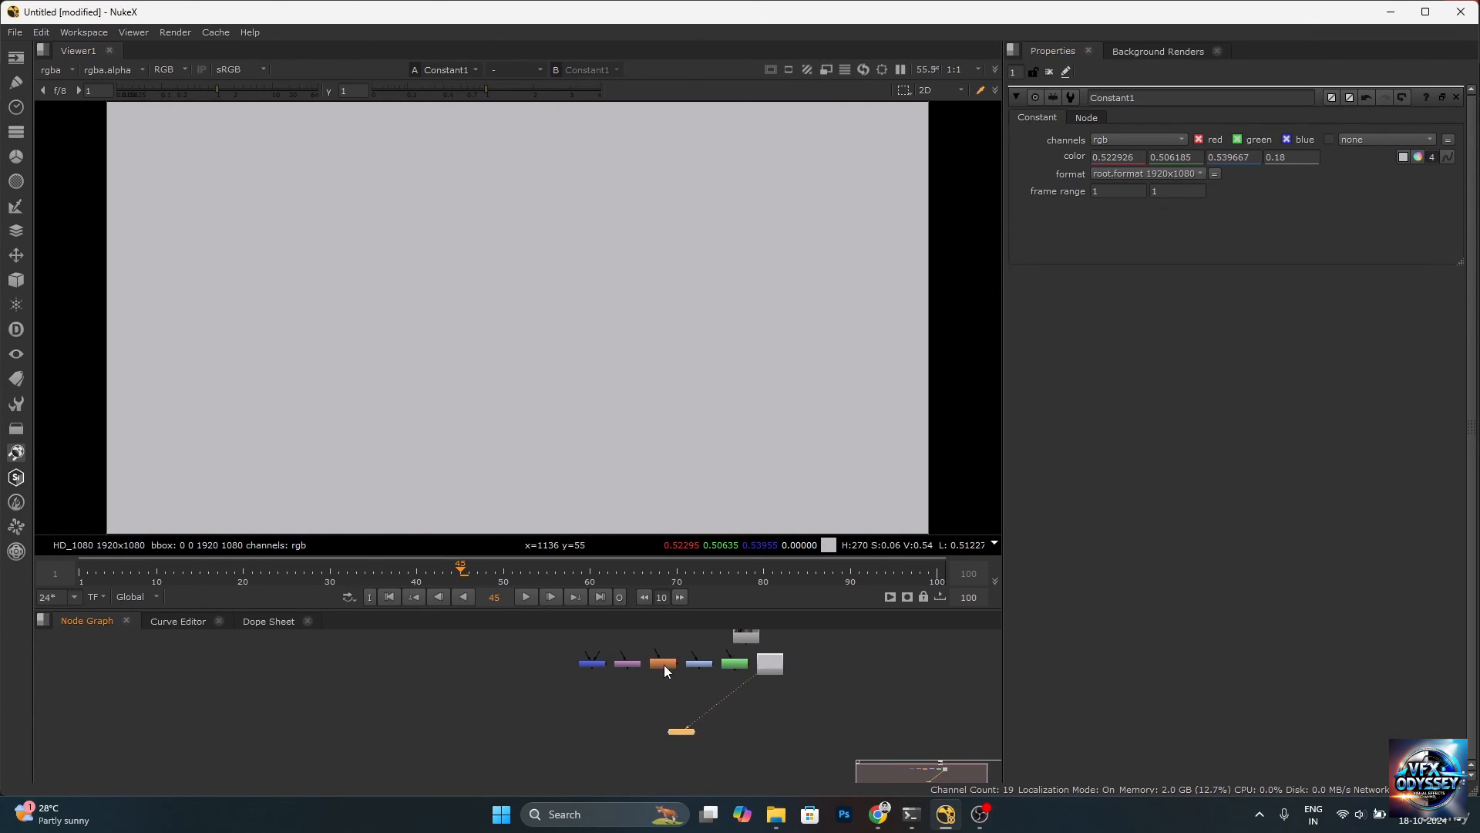